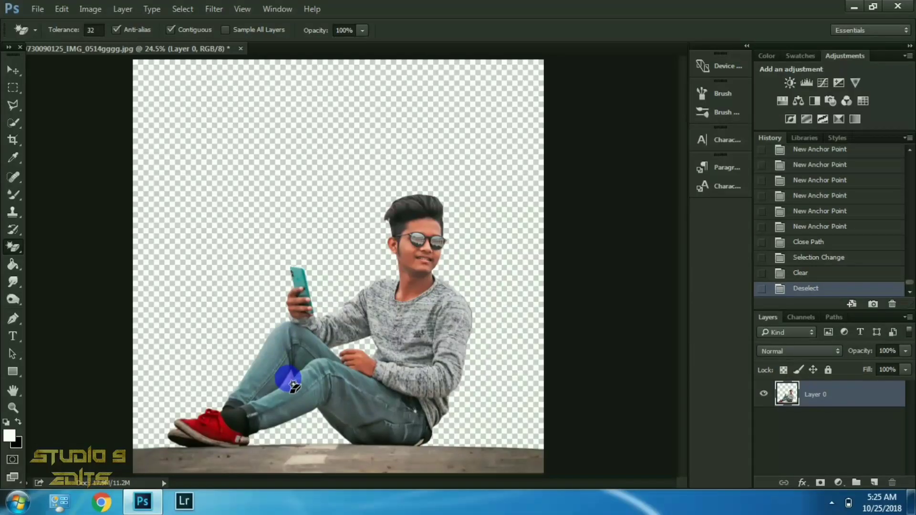
- Erase the leftover background patch between the man's legs with the Magic Eraser at tolerance 32
{"action": "left_click", "coordinate": [299, 377]}
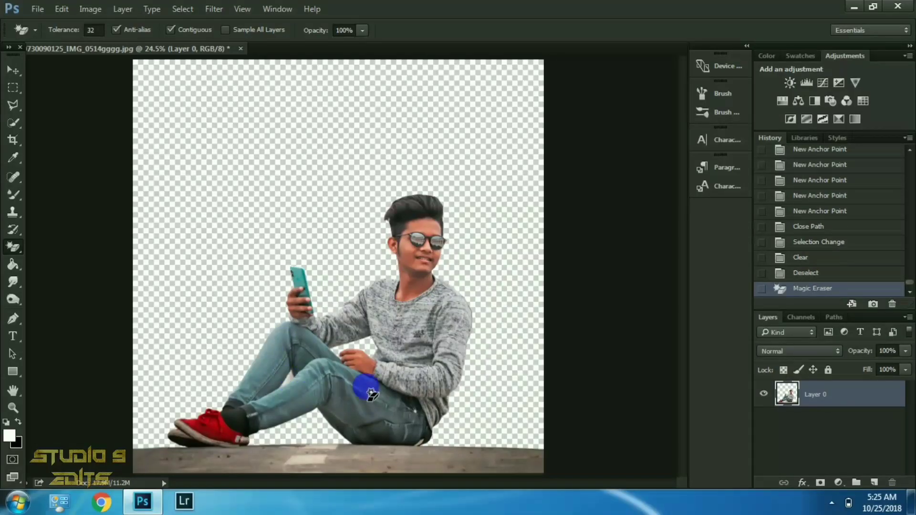
{"action": "key", "text": "ctrl+minus"}
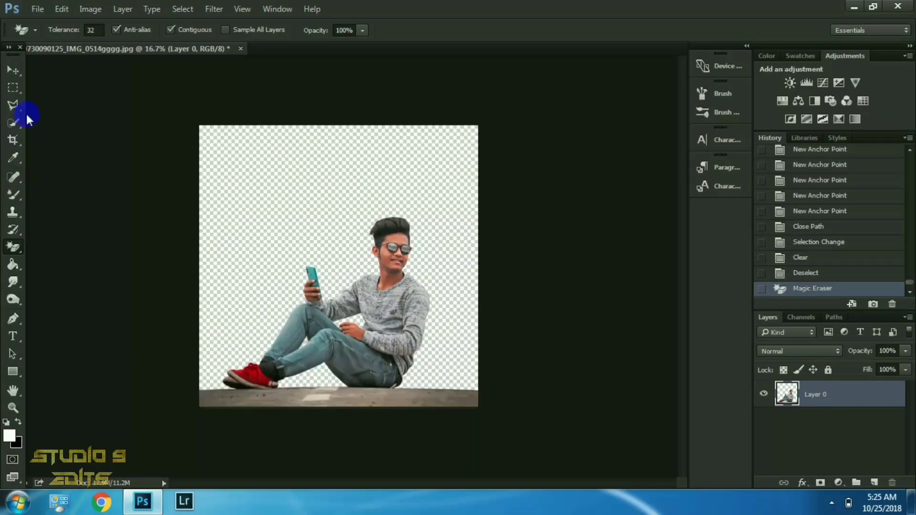
- Open the city photo aerial-android-wallpaper-architectural-design-373912 from the Desktop
{"action": "left_click", "coordinate": [13, 72]}
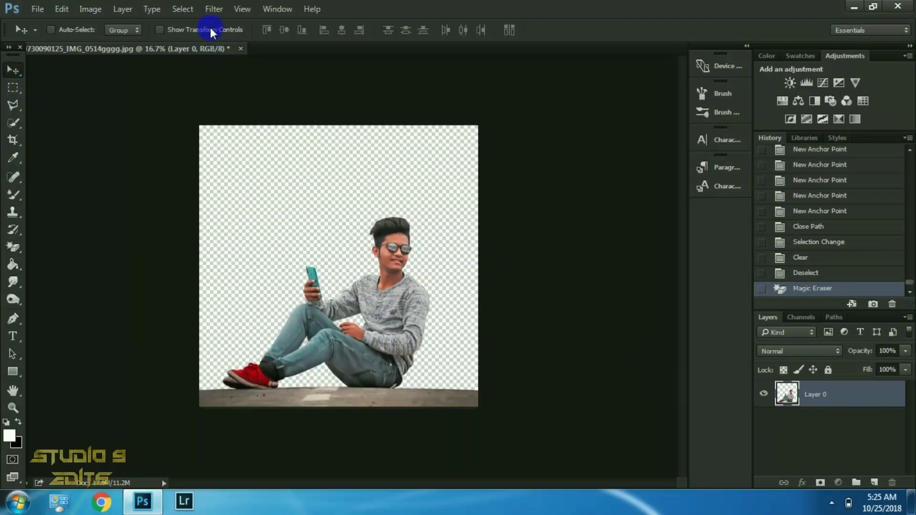
{"action": "left_click", "coordinate": [38, 9]}
{"action": "left_click", "coordinate": [43, 33]}
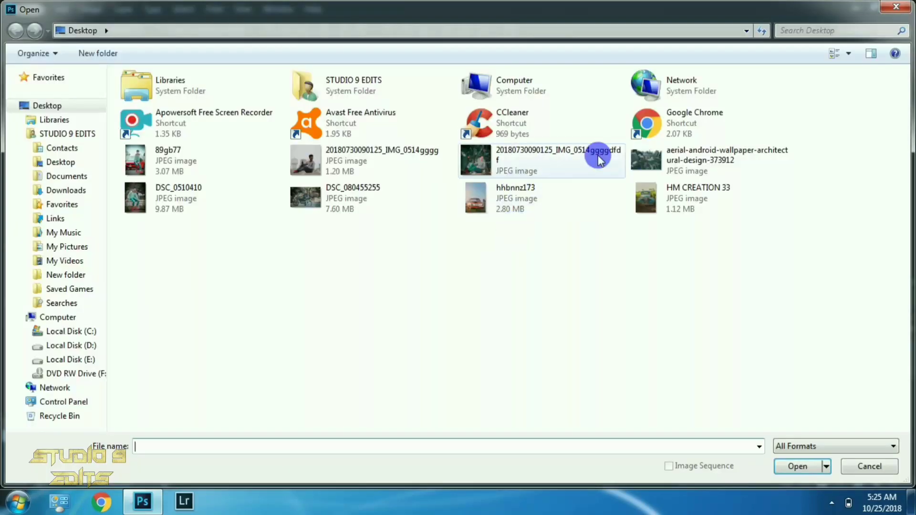
{"action": "left_click", "coordinate": [652, 162]}
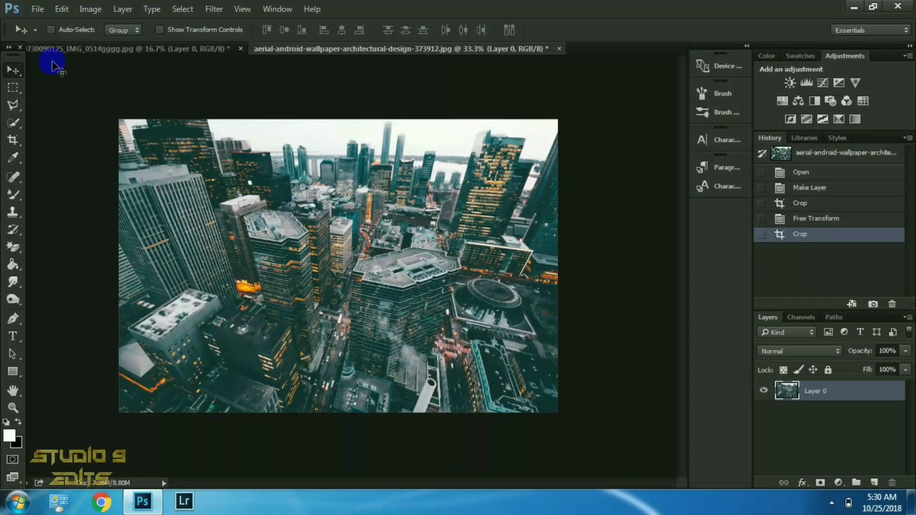
- Flip the city image's canvas horizontally and move the picture into the document with the cut-out man
{"action": "left_click", "coordinate": [90, 9]}
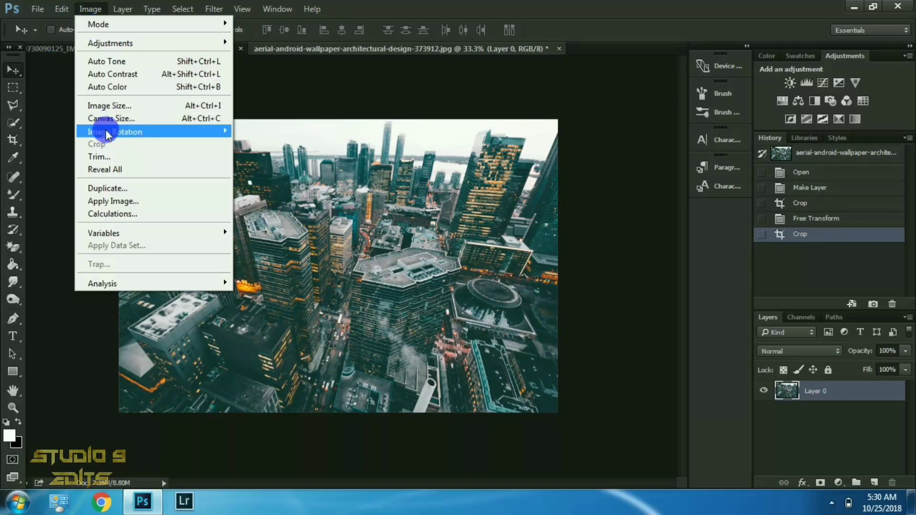
{"action": "mouse_move", "coordinate": [228, 131]}
{"action": "left_click", "coordinate": [270, 188]}
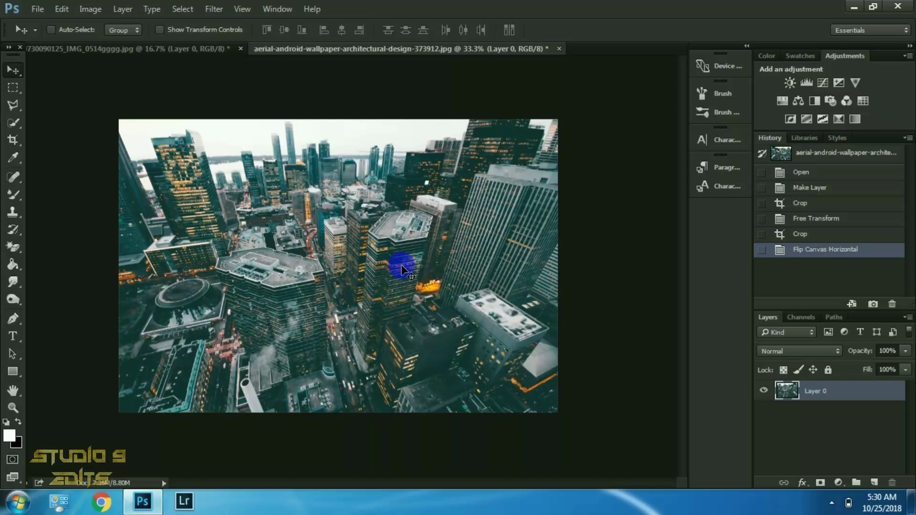
{"action": "left_click_drag", "start_coordinate": [423, 248], "coordinate": [414, 274]}
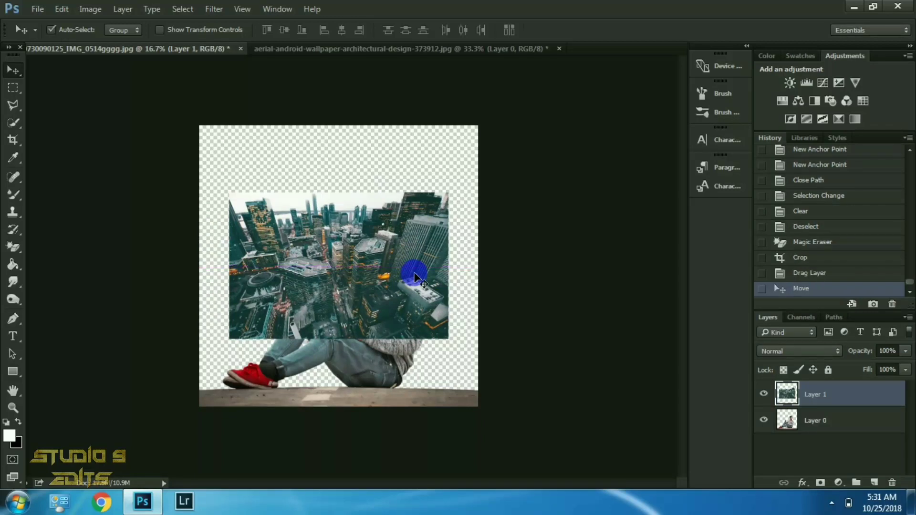
- Free-transform the city layer, flipping it vertically and stretching it to about 136.5% width and 202% height so it covers the canvas
{"action": "key", "text": "ctrl+t"}
{"action": "left_click_drag", "start_coordinate": [344, 233], "coordinate": [339, 406]}
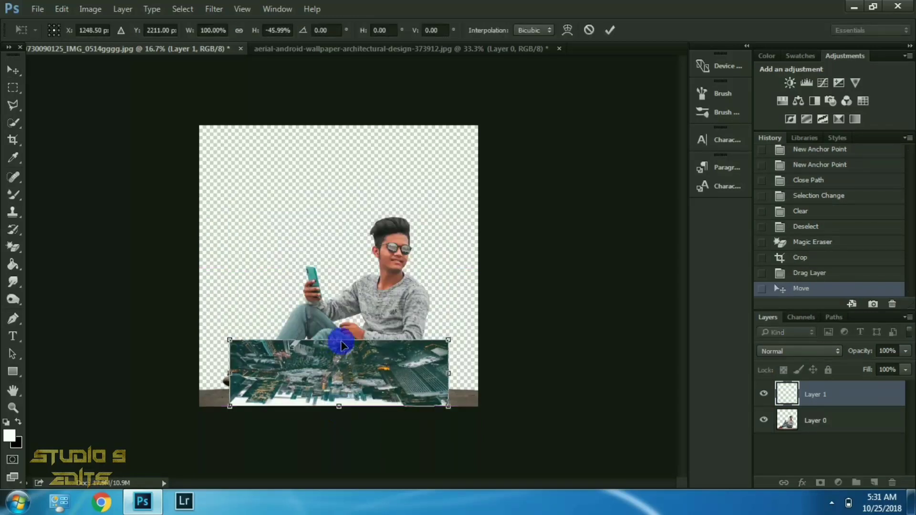
{"action": "left_click_drag", "start_coordinate": [346, 329], "coordinate": [351, 215]}
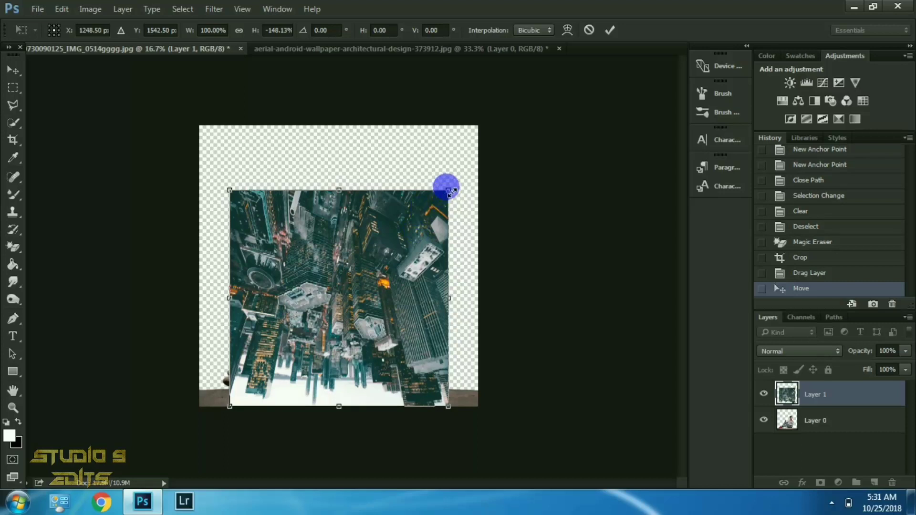
{"action": "left_click_drag", "start_coordinate": [479, 146], "coordinate": [488, 150]}
{"action": "left_click_drag", "start_coordinate": [422, 276], "coordinate": [419, 234]}
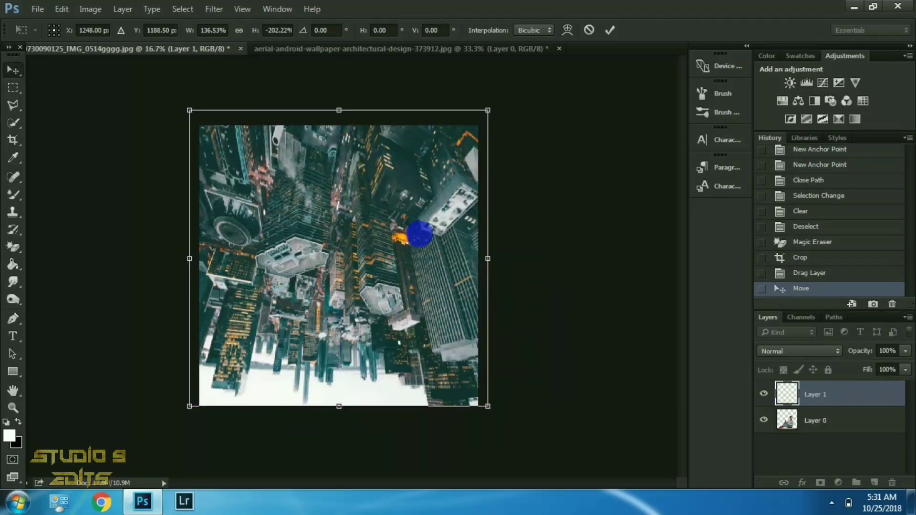
{"action": "double_click", "coordinate": [407, 253]}
- Place the man's layer above the city layer and crop the image to the current canvas bounds
{"action": "left_click", "coordinate": [817, 387]}
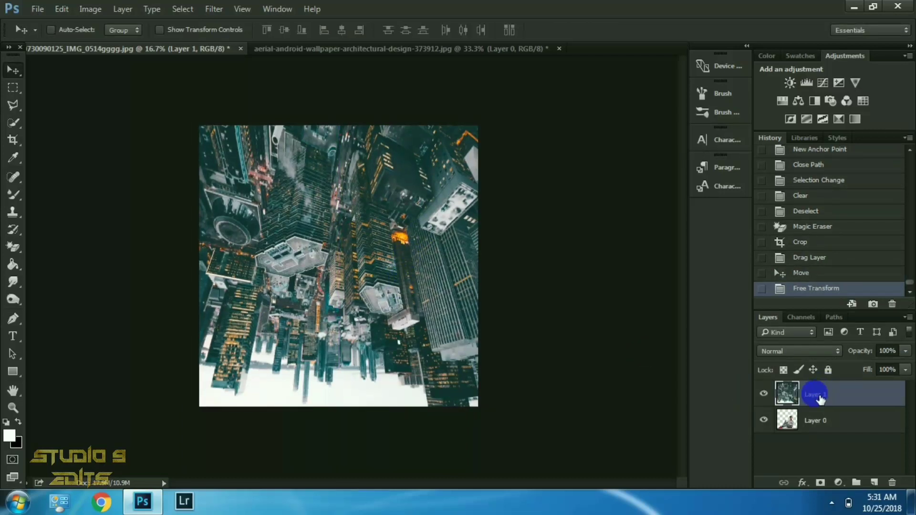
{"action": "left_click_drag", "start_coordinate": [818, 428], "coordinate": [815, 390]}
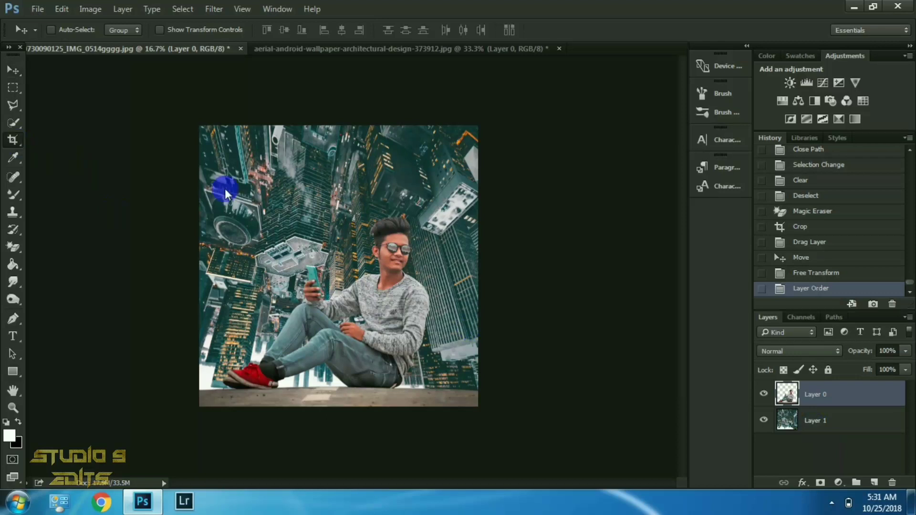
{"action": "key", "text": "c"}
{"action": "key", "text": "Return"}
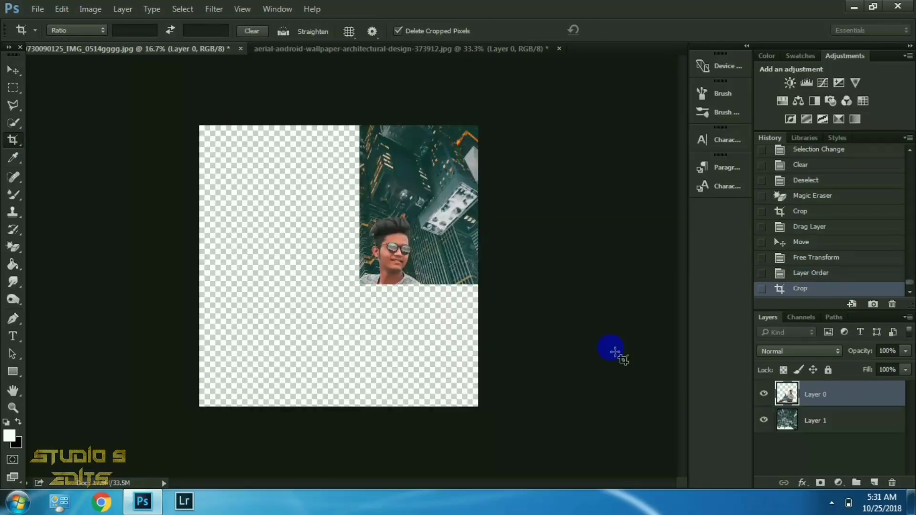
- Start the Camera Raw Filter on the city layer and set the post-crop vignetting amount to -38
{"action": "left_click", "coordinate": [833, 425]}
{"action": "left_click", "coordinate": [213, 8]}
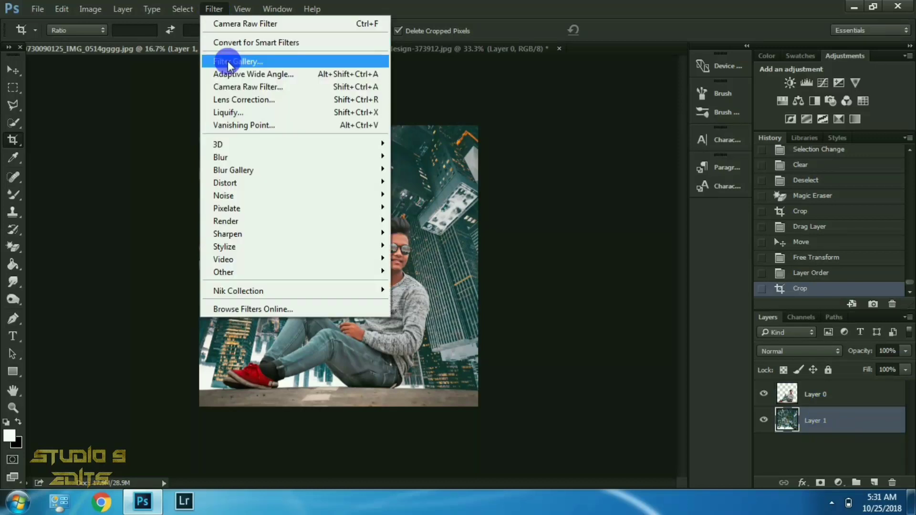
{"action": "left_click", "coordinate": [234, 87]}
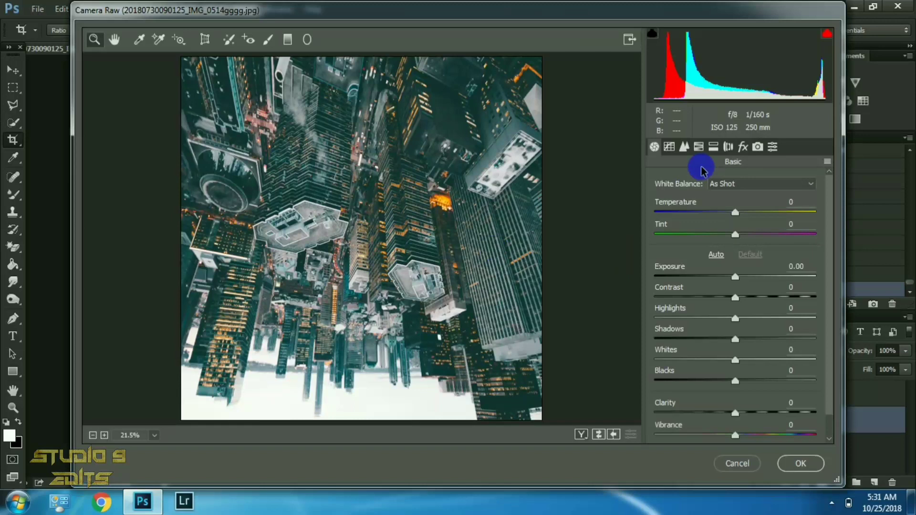
{"action": "left_click", "coordinate": [743, 147]}
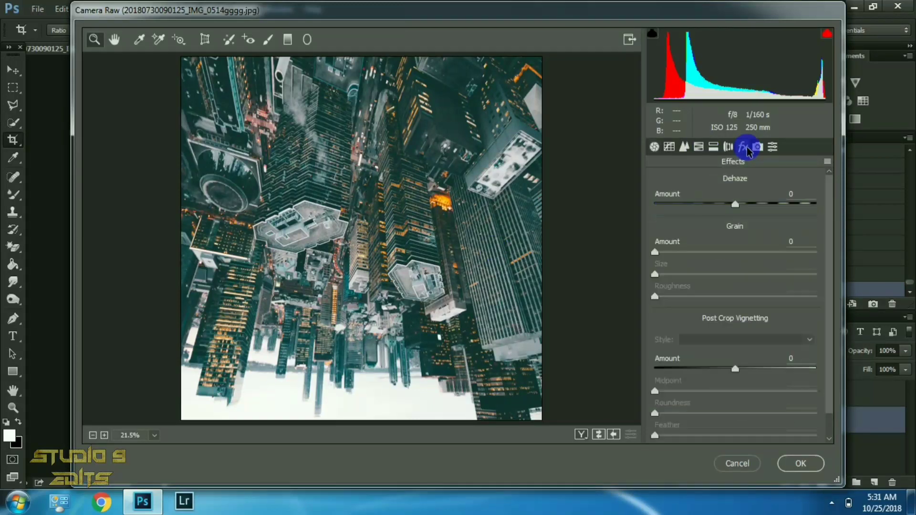
{"action": "left_click", "coordinate": [708, 369]}
- Raise the Oranges and Blues saturation of the city layer, set its Blues hue to -63, and apply the filter
{"action": "left_click", "coordinate": [698, 147]}
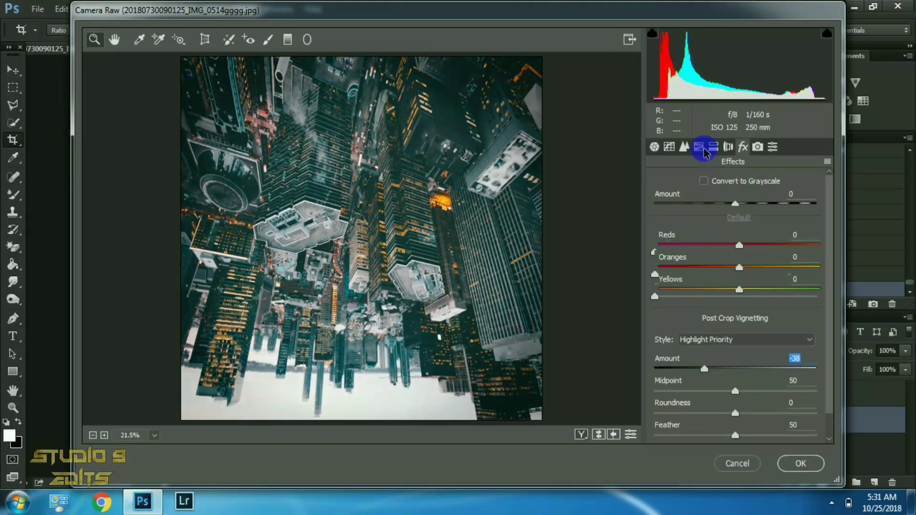
{"action": "left_click", "coordinate": [700, 200]}
{"action": "left_click_drag", "start_coordinate": [739, 271], "coordinate": [782, 268]}
{"action": "left_click_drag", "start_coordinate": [739, 356], "coordinate": [790, 356]}
{"action": "left_click", "coordinate": [661, 204]}
{"action": "left_click", "coordinate": [688, 357]}
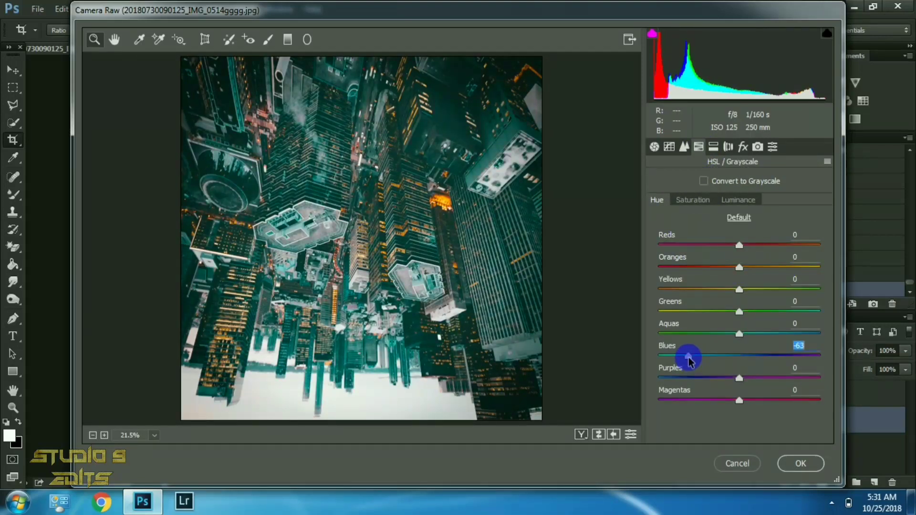
{"action": "left_click", "coordinate": [795, 459]}
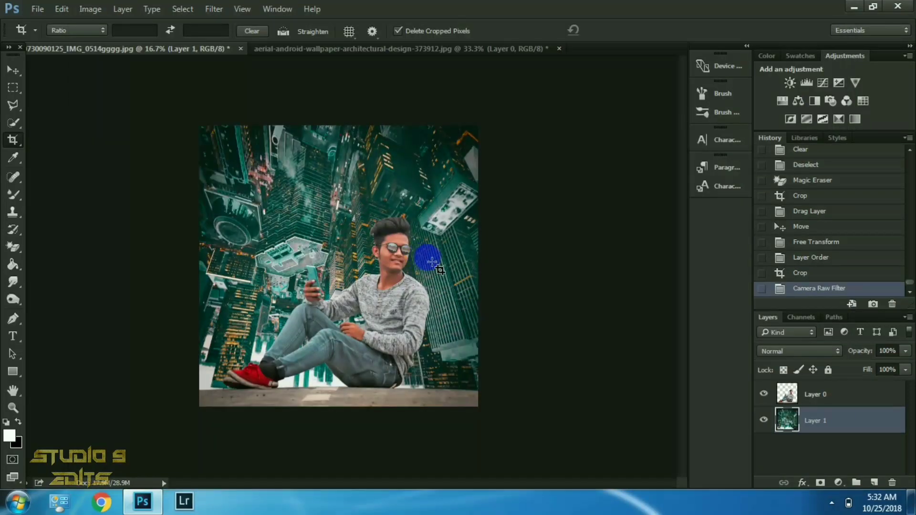
- In Camera Raw on the man's layer, set saturation to Reds -16 and Oranges -25, and luminance to Reds +14 and Oranges +16
{"action": "left_click", "coordinate": [845, 394]}
{"action": "left_click", "coordinate": [214, 9]}
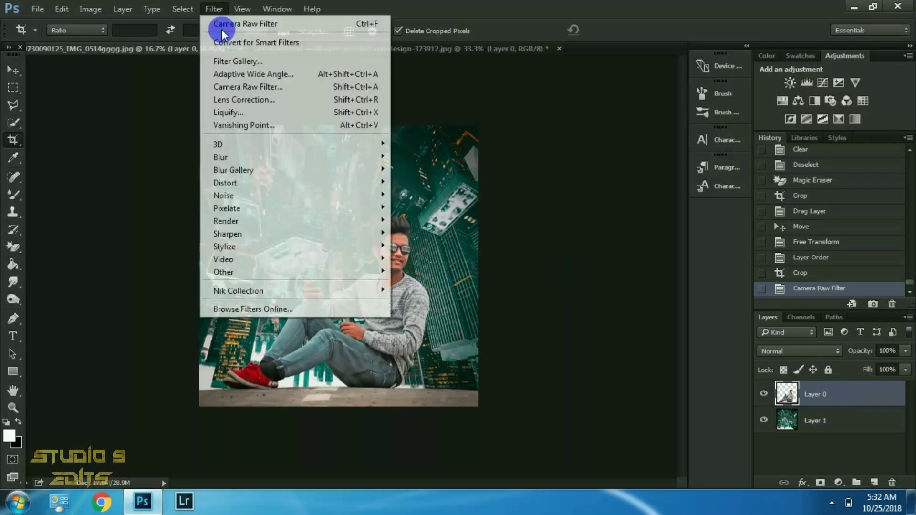
{"action": "left_click", "coordinate": [233, 85]}
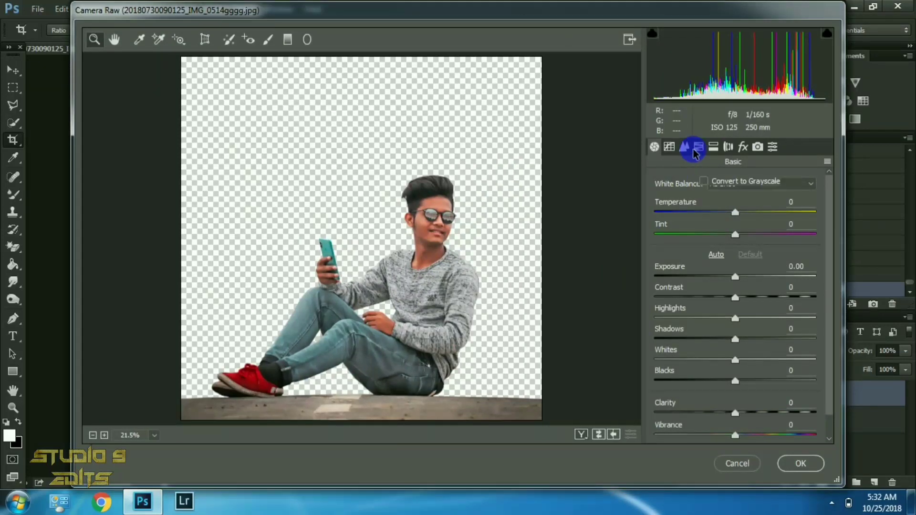
{"action": "left_click", "coordinate": [697, 148]}
{"action": "left_click", "coordinate": [694, 199]}
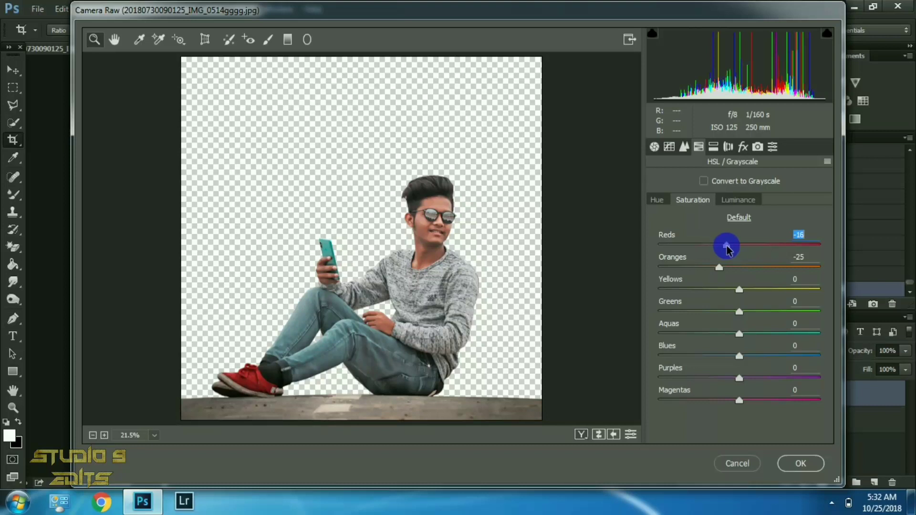
{"action": "left_click", "coordinate": [738, 199]}
{"action": "left_click_drag", "start_coordinate": [753, 265], "coordinate": [750, 251]}
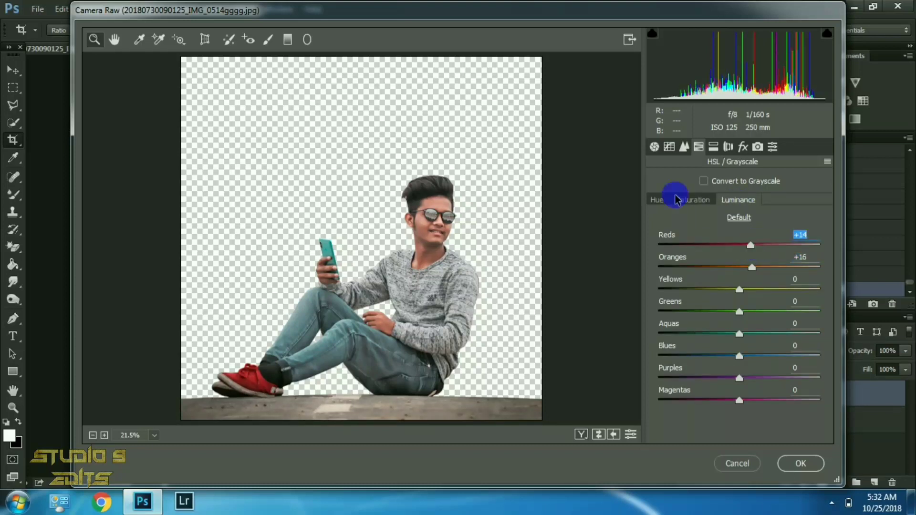
- Set the man's basic adjustments to Shadows +12 and Clarity +21 and apply the Camera Raw Filter
{"action": "left_click", "coordinate": [655, 146]}
{"action": "left_click", "coordinate": [748, 339]}
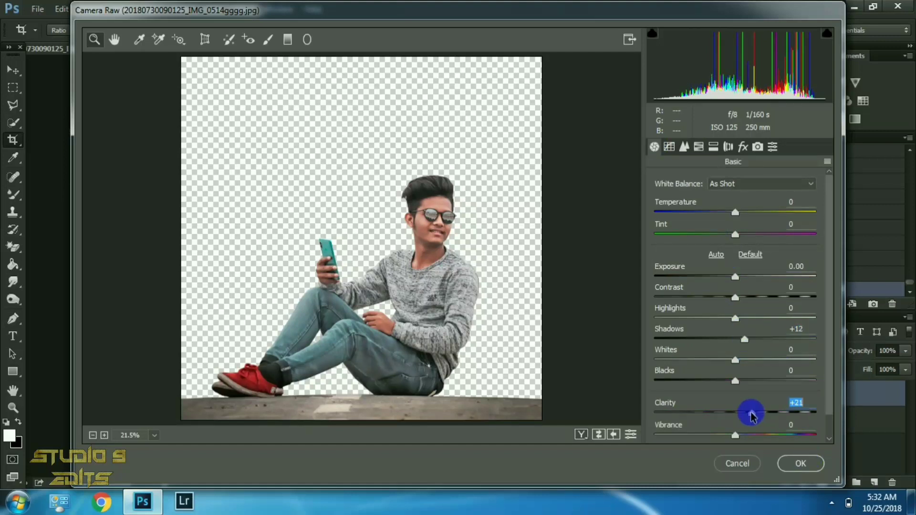
{"action": "left_click", "coordinate": [800, 463]}
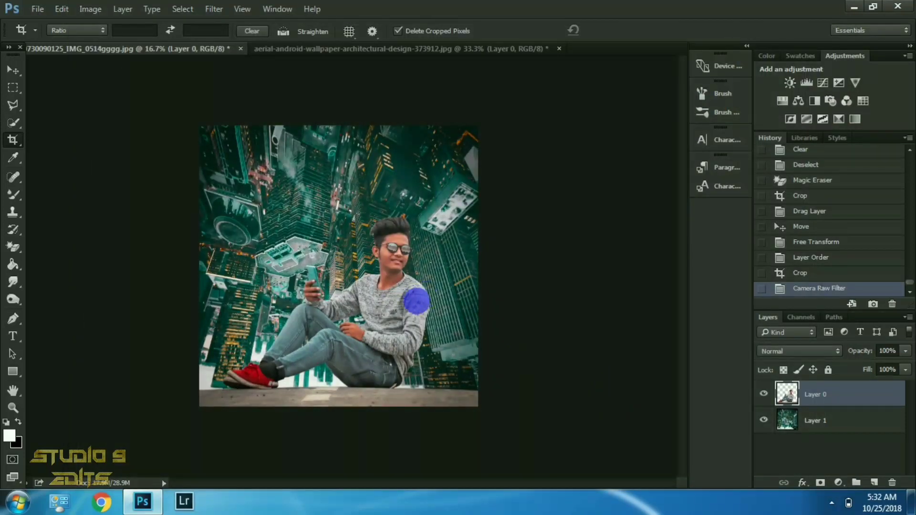
{"action": "key", "text": "ctrl+f"}
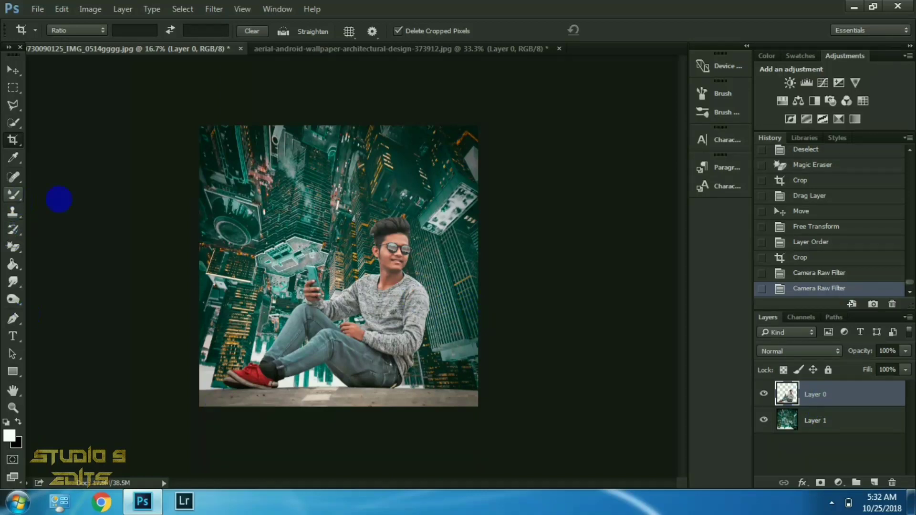
- Smooth the skin on the man's forehead above the sunglasses using the Mixer Brush at size 60
{"action": "left_click", "coordinate": [13, 71]}
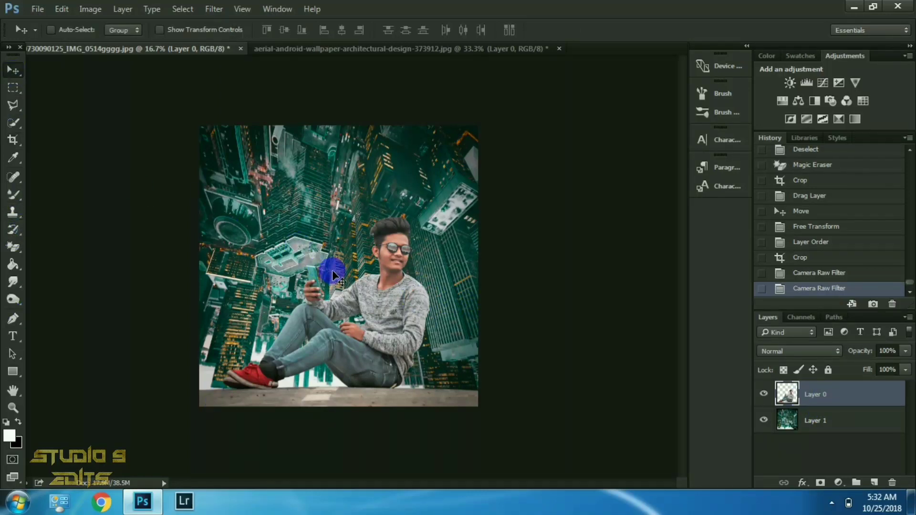
{"action": "key", "text": "ctrl+plus"}
{"action": "key", "text": "ctrl+plus"}
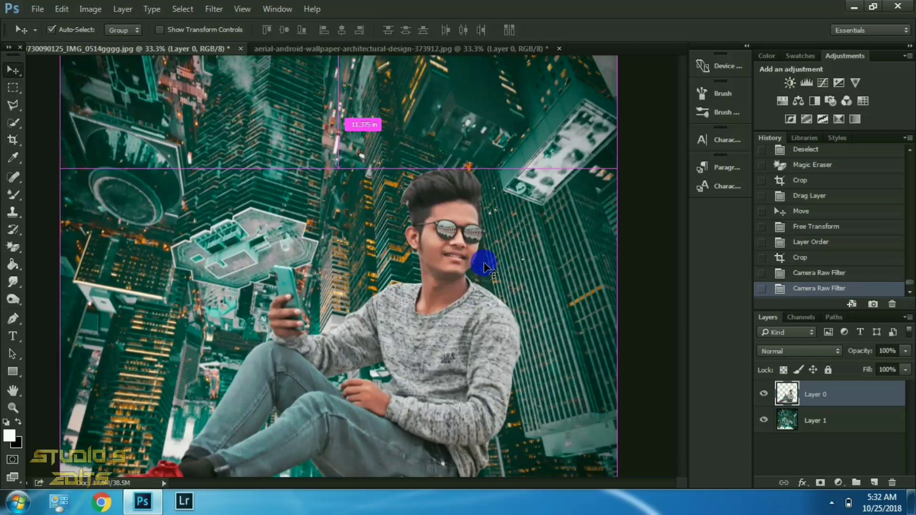
{"action": "key", "text": "ctrl+plus"}
{"action": "key", "text": "ctrl+plus"}
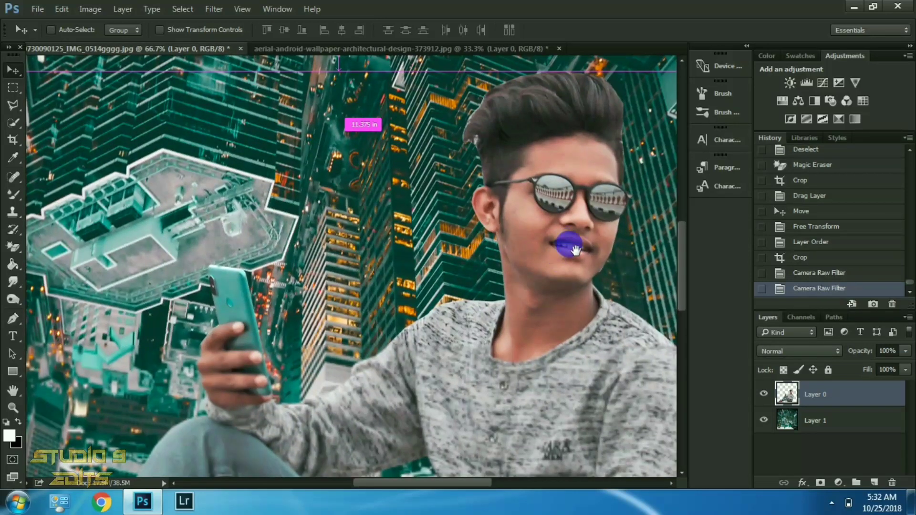
{"action": "left_click_drag", "start_coordinate": [571, 250], "coordinate": [365, 295]}
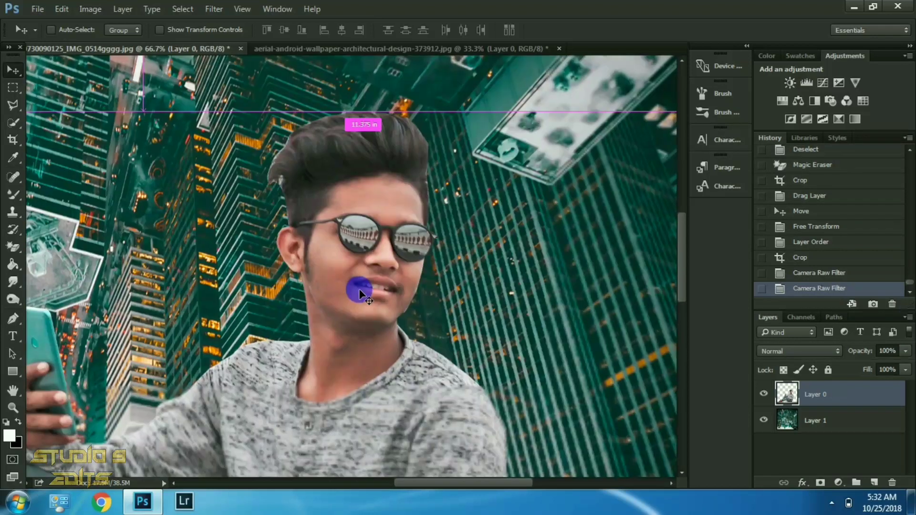
{"action": "key", "text": "ctrl+plus"}
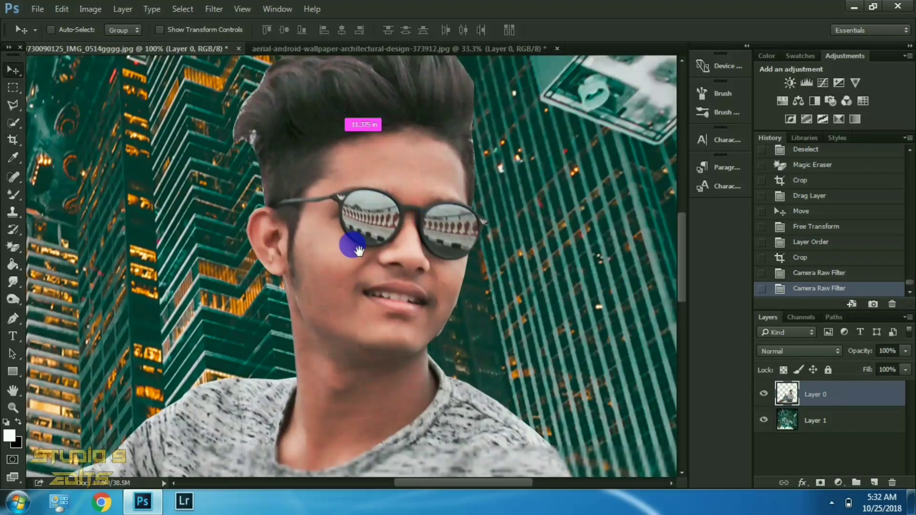
{"action": "left_click_drag", "start_coordinate": [419, 242], "coordinate": [338, 323]}
{"action": "key", "text": "ctrl+plus"}
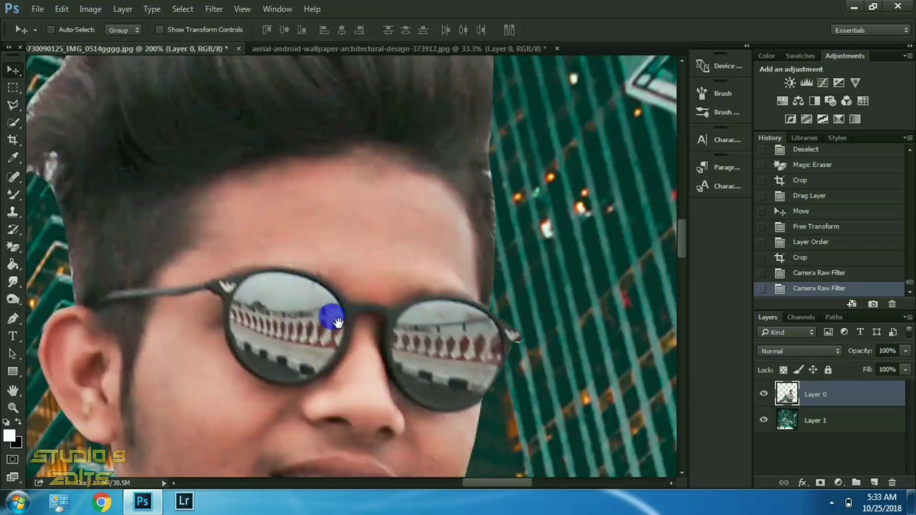
{"action": "left_click", "coordinate": [14, 196]}
{"action": "right_click", "coordinate": [16, 202]}
{"action": "left_click", "coordinate": [57, 232]}
{"action": "key", "text": "bracketleft"}
{"action": "mouse_move", "coordinate": [373, 266]}
{"action": "left_mouse_down"}
{"action": "mouse_move", "coordinate": [352, 228]}
{"action": "mouse_move", "coordinate": [307, 266]}
{"action": "left_mouse_up"}
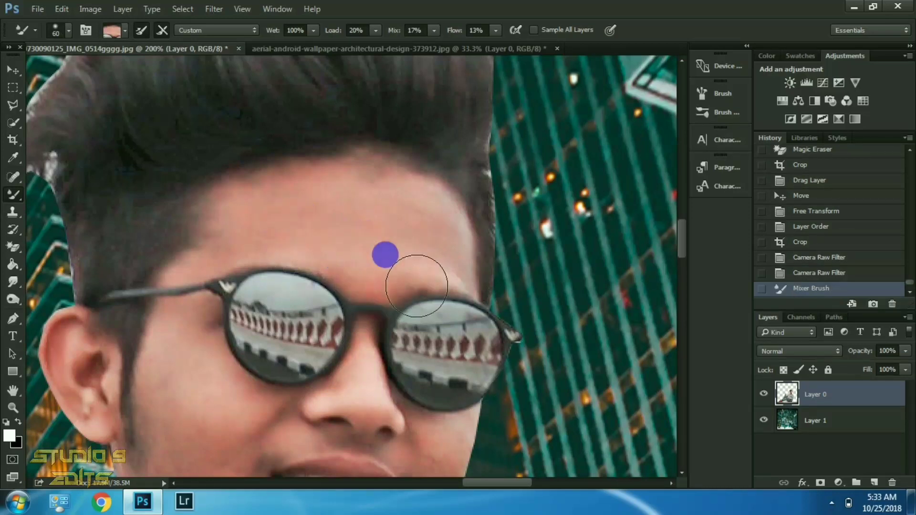
{"action": "mouse_move", "coordinate": [489, 279]}
{"action": "left_mouse_down"}
{"action": "mouse_move", "coordinate": [453, 279]}
{"action": "mouse_move", "coordinate": [402, 245]}
{"action": "mouse_move", "coordinate": [401, 268]}
{"action": "mouse_move", "coordinate": [356, 241]}
{"action": "left_mouse_up"}
- Smooth the skin on the man's cheeks and around his mouth using the Mixer Brush at sizes 35 to 40
{"action": "key", "text": "bracketleft"}
{"action": "key", "text": "bracketleft"}
{"action": "key", "text": "bracketleft"}
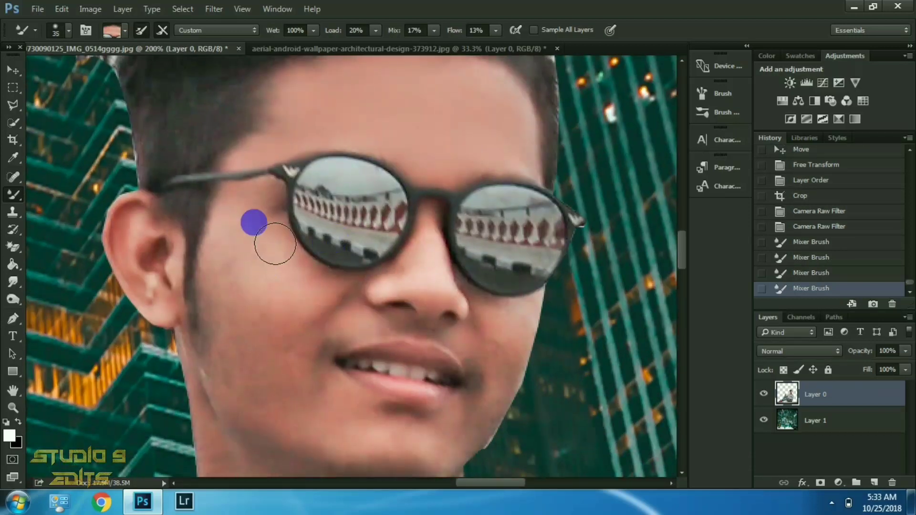
{"action": "key", "text": "bracketright"}
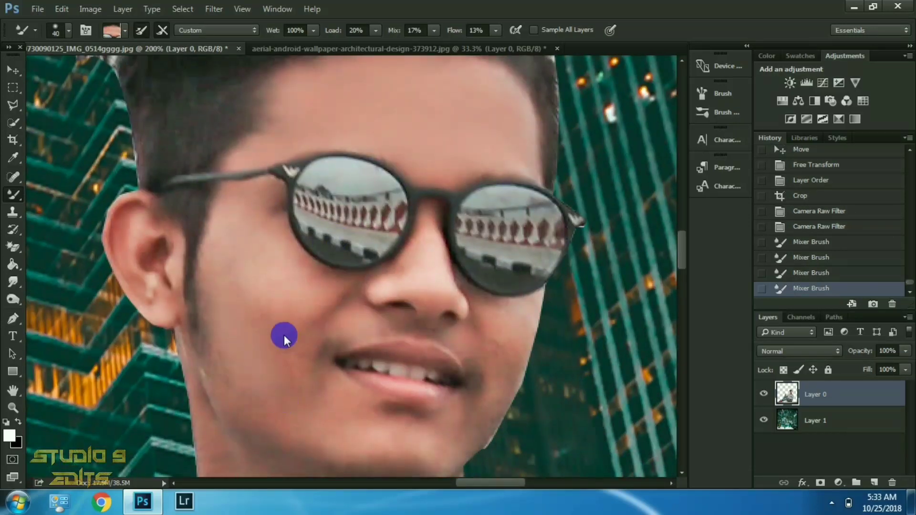
{"action": "mouse_move", "coordinate": [327, 290]}
{"action": "left_mouse_down"}
{"action": "mouse_move", "coordinate": [339, 312]}
{"action": "mouse_move", "coordinate": [365, 313]}
{"action": "mouse_move", "coordinate": [347, 346]}
{"action": "mouse_move", "coordinate": [308, 351]}
{"action": "mouse_move", "coordinate": [310, 291]}
{"action": "mouse_move", "coordinate": [297, 258]}
{"action": "mouse_move", "coordinate": [271, 237]}
{"action": "mouse_move", "coordinate": [323, 376]}
{"action": "left_mouse_up"}
{"action": "mouse_move", "coordinate": [453, 357]}
{"action": "left_mouse_down"}
{"action": "mouse_move", "coordinate": [333, 345]}
{"action": "mouse_move", "coordinate": [323, 336]}
{"action": "left_mouse_up"}
- Smooth the skin along the man's chin and jaw using the Mixer Brush at size 30
{"action": "key", "text": "bracketleft"}
{"action": "key", "text": "bracketleft"}
{"action": "mouse_move", "coordinate": [342, 419]}
{"action": "left_mouse_down"}
{"action": "mouse_move", "coordinate": [338, 331]}
{"action": "mouse_move", "coordinate": [258, 307]}
{"action": "mouse_move", "coordinate": [224, 388]}
{"action": "left_mouse_up"}
- Smooth the skin below the man's chin and on his neck using the Mixer Brush at size 45
{"action": "left_click_drag", "start_coordinate": [348, 249], "coordinate": [353, 225]}
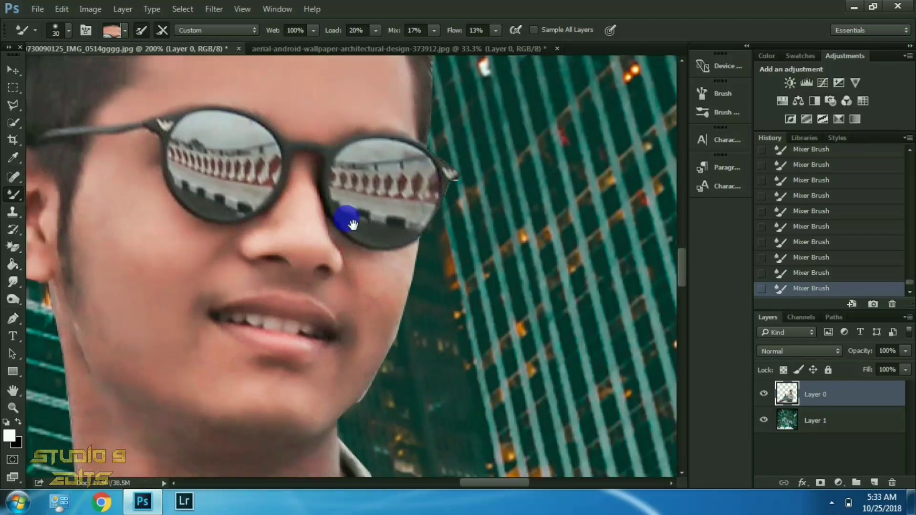
{"action": "scroll", "coordinate": [353, 225], "scroll_direction": "down", "scroll_amount": 3}
{"action": "key", "text": "bracketright"}
{"action": "key", "text": "bracketright"}
{"action": "key", "text": "bracketright"}
{"action": "mouse_move", "coordinate": [337, 382]}
{"action": "left_mouse_down"}
{"action": "mouse_move", "coordinate": [382, 282]}
{"action": "mouse_move", "coordinate": [396, 302]}
{"action": "mouse_move", "coordinate": [380, 309]}
{"action": "mouse_move", "coordinate": [343, 290]}
{"action": "mouse_move", "coordinate": [361, 309]}
{"action": "mouse_move", "coordinate": [341, 268]}
{"action": "mouse_move", "coordinate": [306, 310]}
{"action": "mouse_move", "coordinate": [247, 324]}
{"action": "mouse_move", "coordinate": [239, 364]}
{"action": "mouse_move", "coordinate": [254, 379]}
{"action": "mouse_move", "coordinate": [350, 378]}
{"action": "mouse_move", "coordinate": [442, 327]}
{"action": "mouse_move", "coordinate": [477, 290]}
{"action": "mouse_move", "coordinate": [489, 257]}
{"action": "mouse_move", "coordinate": [451, 247]}
{"action": "mouse_move", "coordinate": [325, 280]}
{"action": "mouse_move", "coordinate": [324, 269]}
{"action": "mouse_move", "coordinate": [358, 236]}
{"action": "mouse_move", "coordinate": [444, 226]}
{"action": "mouse_move", "coordinate": [360, 219]}
{"action": "mouse_move", "coordinate": [261, 175]}
{"action": "mouse_move", "coordinate": [275, 304]}
{"action": "mouse_move", "coordinate": [251, 383]}
{"action": "mouse_move", "coordinate": [365, 376]}
{"action": "mouse_move", "coordinate": [344, 281]}
{"action": "mouse_move", "coordinate": [335, 437]}
{"action": "mouse_move", "coordinate": [317, 214]}
{"action": "mouse_move", "coordinate": [298, 169]}
{"action": "mouse_move", "coordinate": [300, 251]}
{"action": "mouse_move", "coordinate": [290, 210]}
{"action": "mouse_move", "coordinate": [268, 259]}
{"action": "mouse_move", "coordinate": [266, 176]}
{"action": "mouse_move", "coordinate": [245, 244]}
{"action": "mouse_move", "coordinate": [314, 343]}
{"action": "mouse_move", "coordinate": [418, 358]}
{"action": "mouse_move", "coordinate": [355, 356]}
{"action": "mouse_move", "coordinate": [306, 408]}
{"action": "left_mouse_up"}
{"action": "key", "text": "ctrl+minus"}
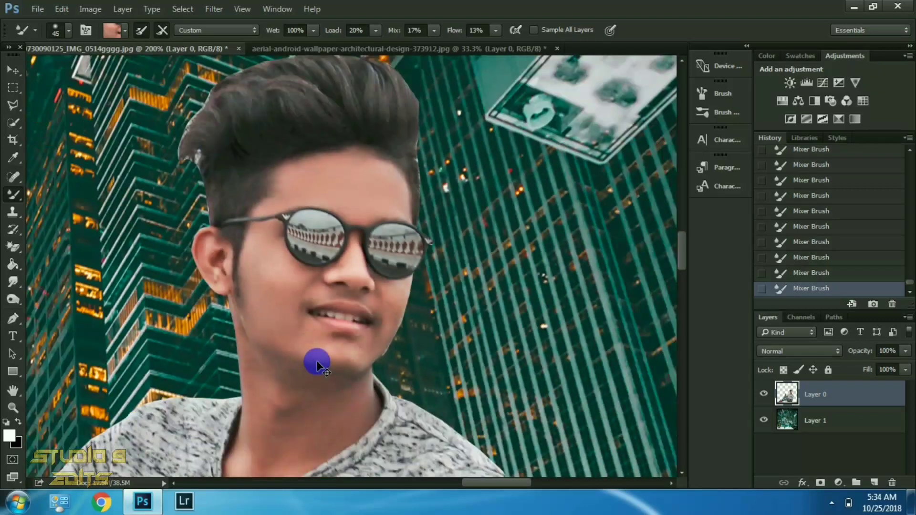
{"action": "key", "text": "ctrl+minus"}
{"action": "key", "text": "ctrl+minus"}
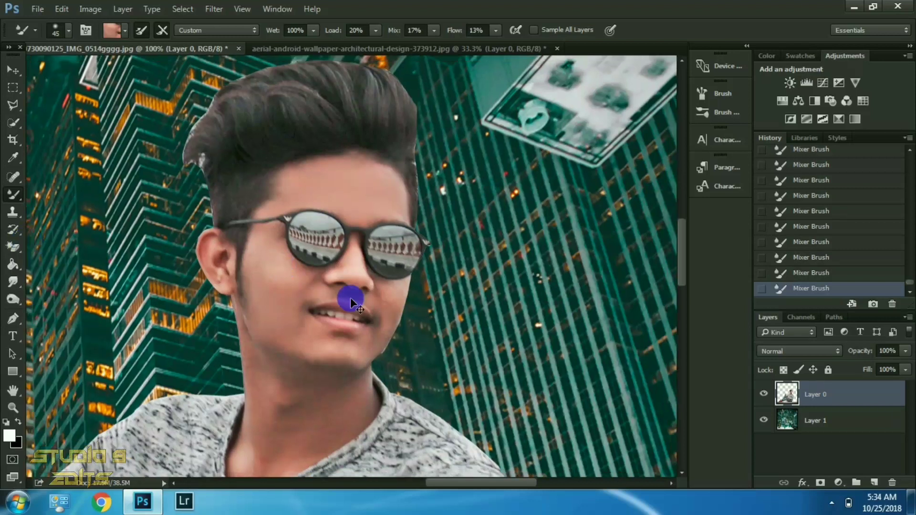
{"action": "key", "text": "ctrl+0"}
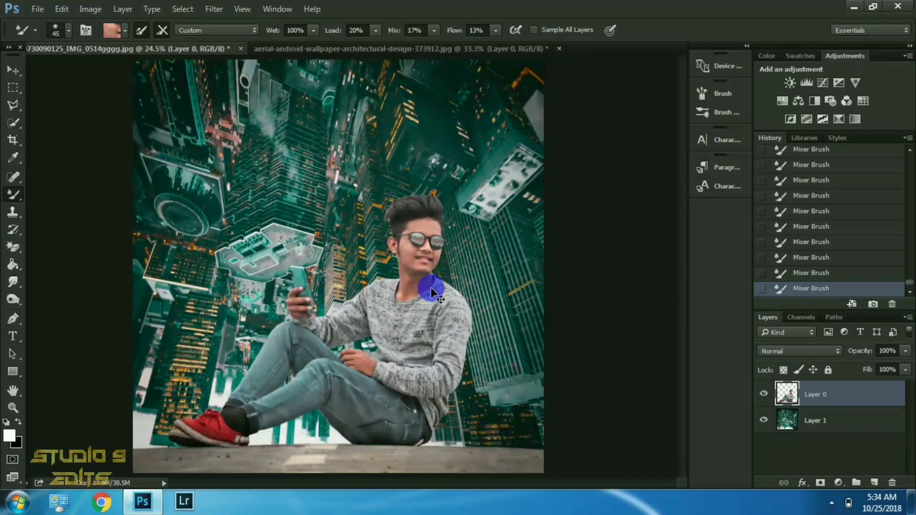
- Open Color Efex Pro 4 on the man's layer and set Dark Contrasts to Dark Detail Extractor 0% and Saturation 37%
{"action": "left_click", "coordinate": [11, 71]}
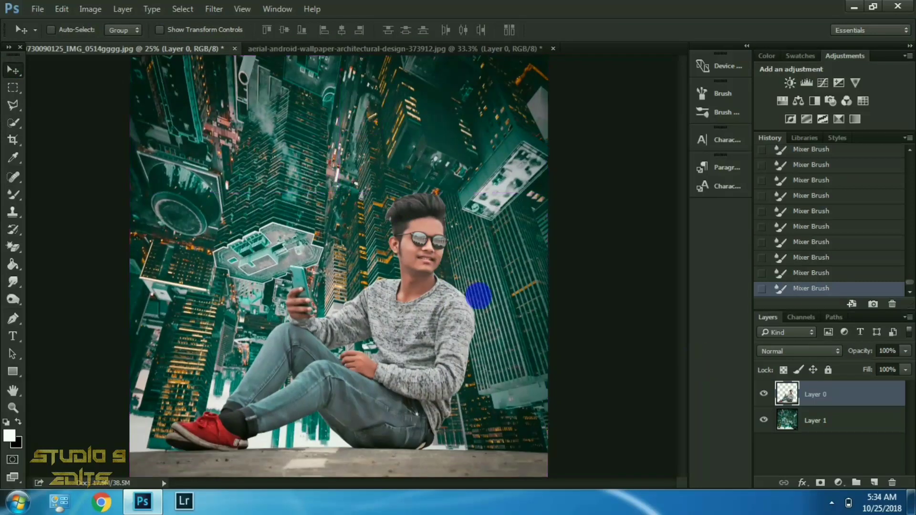
{"action": "left_click", "coordinate": [215, 9]}
{"action": "mouse_move", "coordinate": [255, 291]}
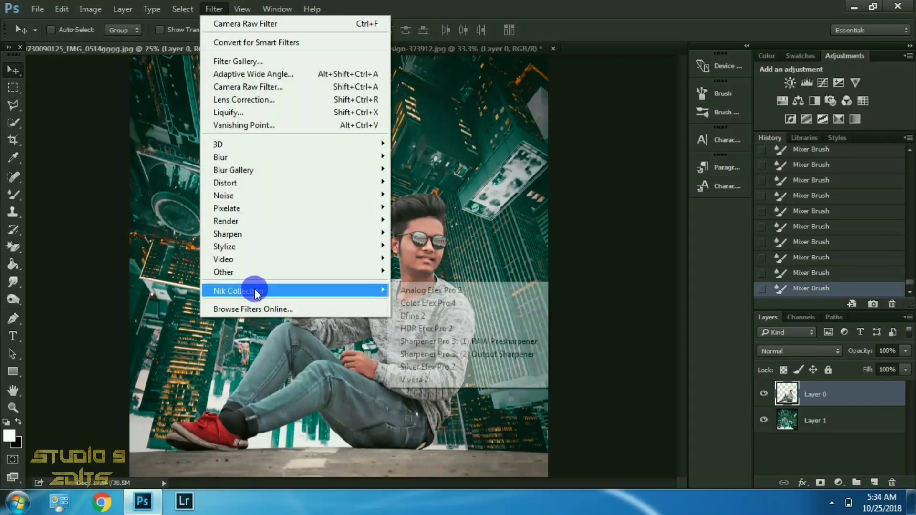
{"action": "left_click", "coordinate": [429, 303]}
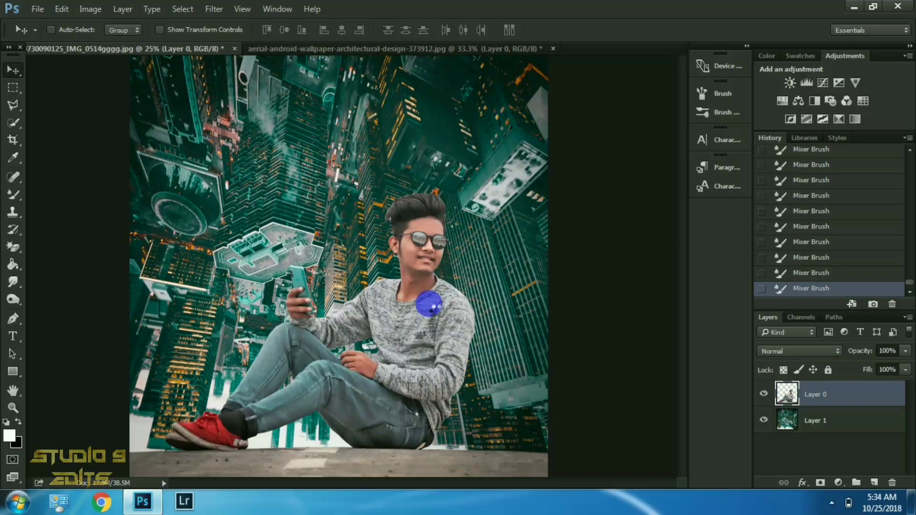
{"action": "key", "text": "ctrl+f"}
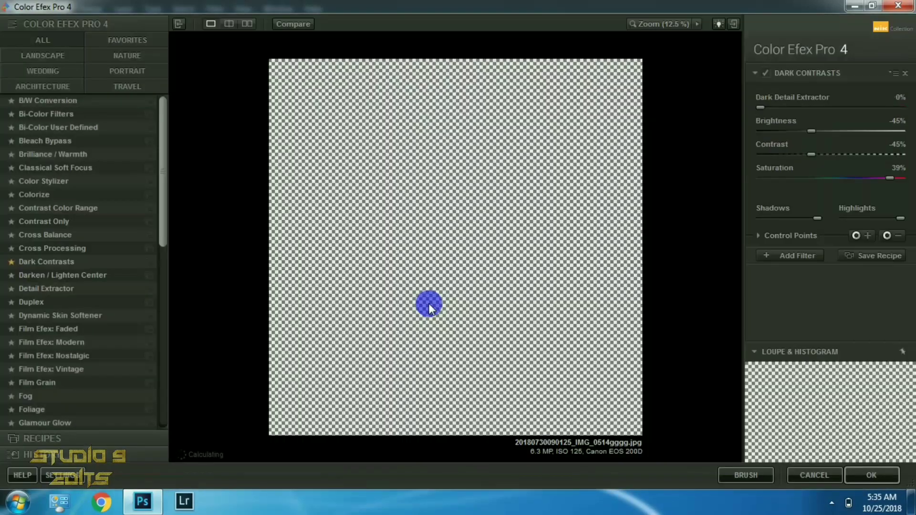
{"action": "left_click", "coordinate": [34, 262]}
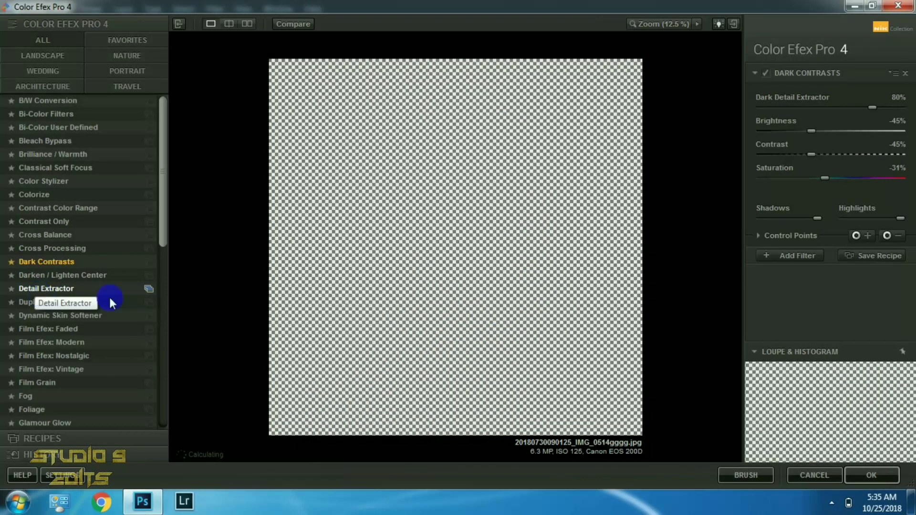
{"action": "left_click", "coordinate": [759, 107]}
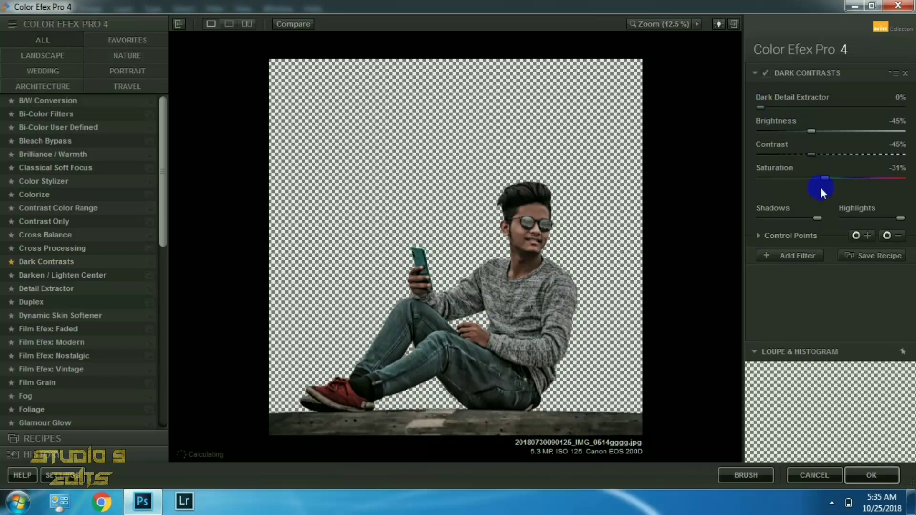
{"action": "left_click", "coordinate": [889, 178]}
- Exclude the man's neck, forehead and hands with negative control points, add a positive one on the phone, and apply the filter
{"action": "left_click", "coordinate": [899, 241]}
{"action": "left_click", "coordinate": [530, 263]}
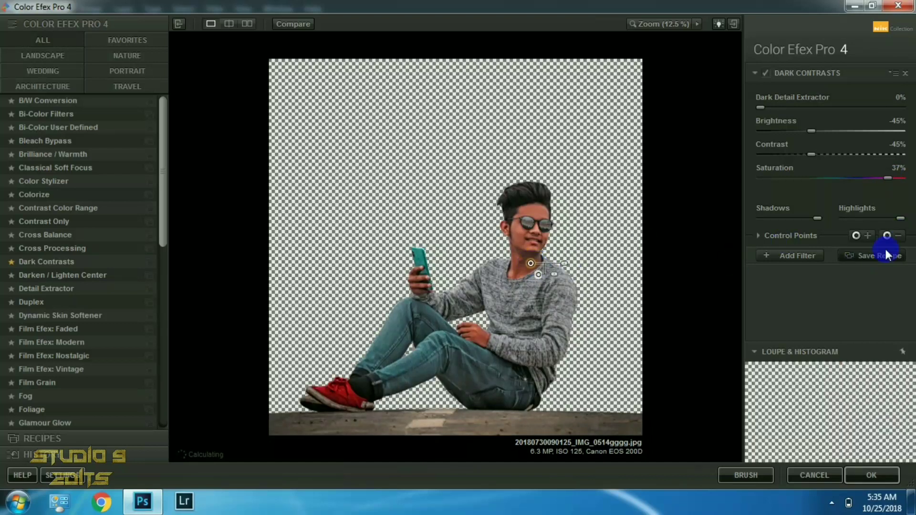
{"action": "left_click", "coordinate": [900, 242]}
{"action": "left_click", "coordinate": [534, 215]}
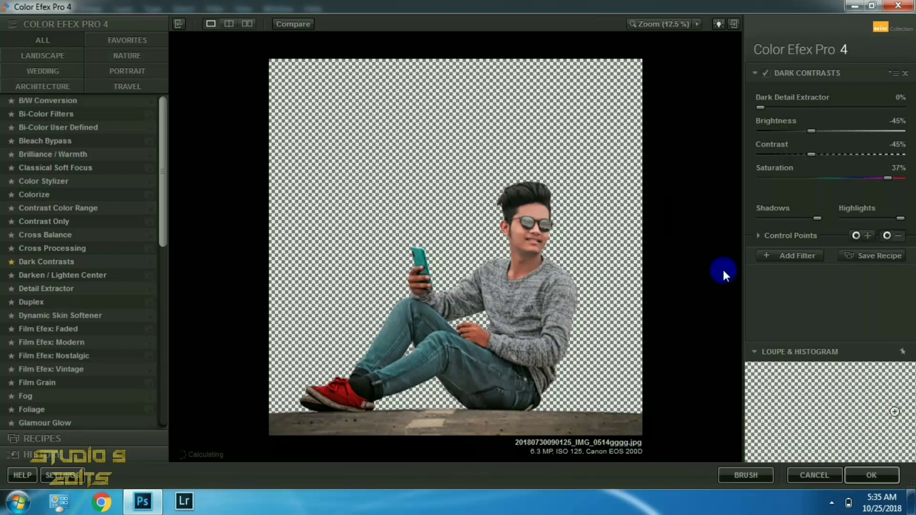
{"action": "left_click", "coordinate": [899, 241]}
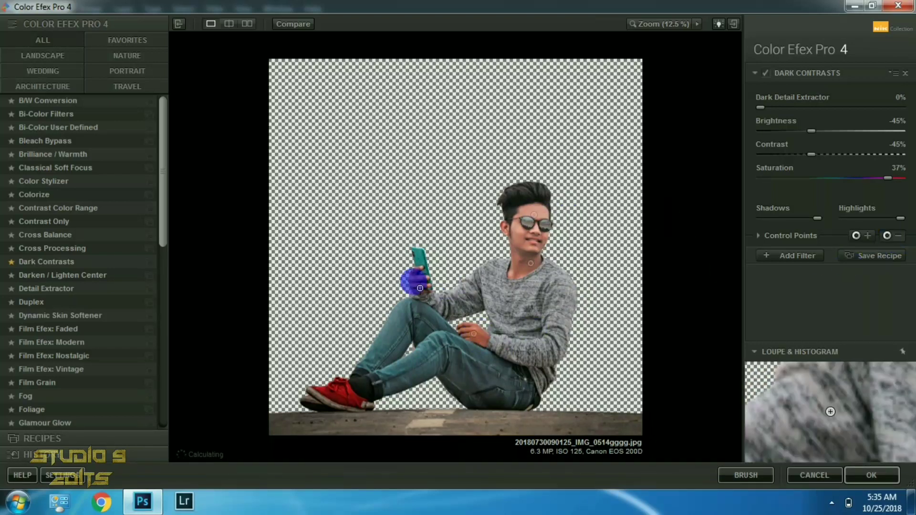
{"action": "left_click", "coordinate": [416, 282]}
{"action": "left_click", "coordinate": [856, 235]}
{"action": "left_click", "coordinate": [421, 262]}
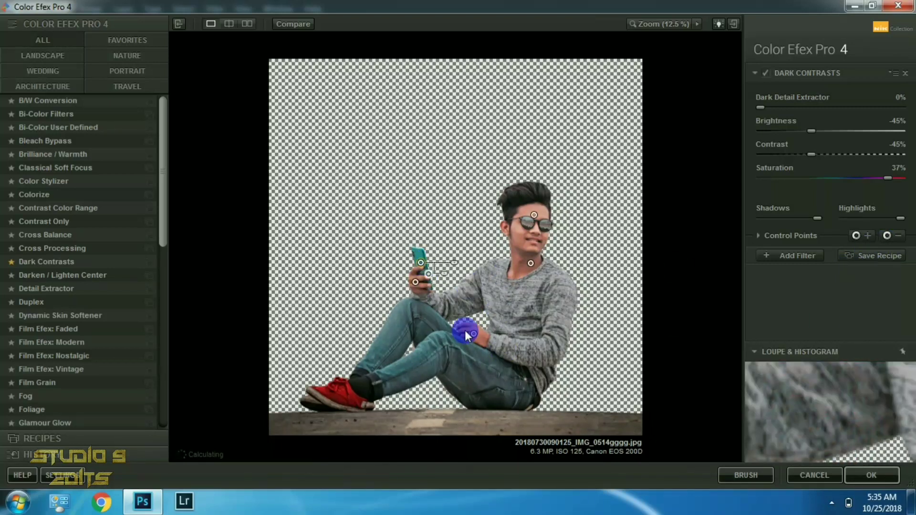
{"action": "left_click", "coordinate": [861, 470]}
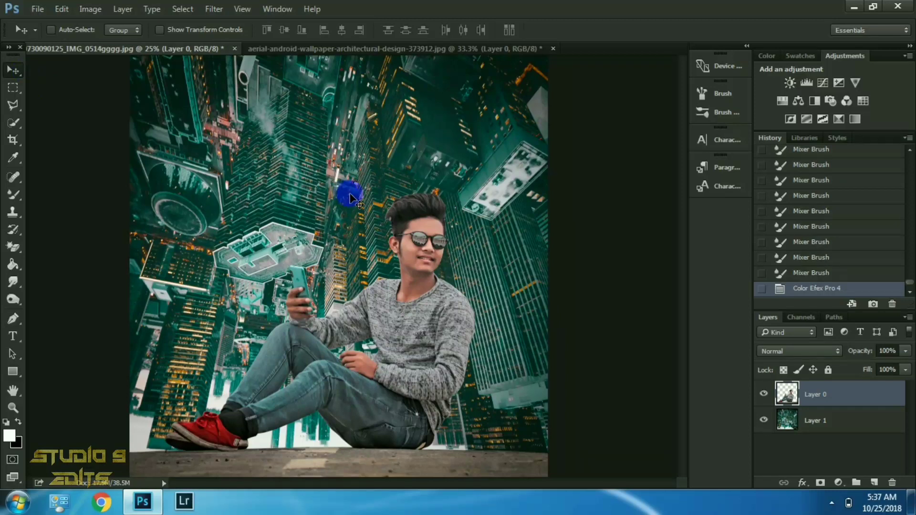
- In Camera Raw on the man's layer, raise the Blues saturation and shift the Blues hue to -57
{"action": "key", "text": "ctrl+minus"}
{"action": "key", "text": "ctrl+plus"}
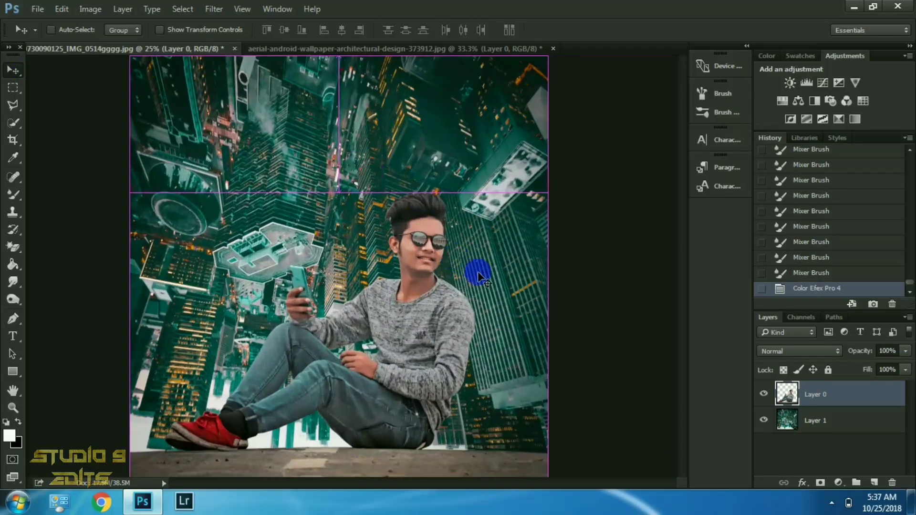
{"action": "left_click", "coordinate": [211, 9]}
{"action": "left_click", "coordinate": [233, 75]}
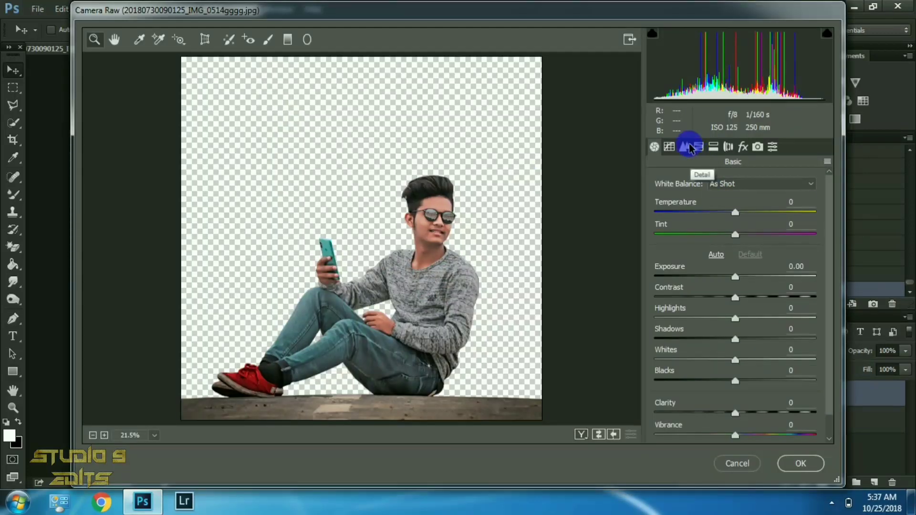
{"action": "left_click", "coordinate": [698, 147]}
{"action": "left_click", "coordinate": [698, 200]}
{"action": "left_click_drag", "start_coordinate": [772, 357], "coordinate": [808, 353]}
{"action": "left_click", "coordinate": [661, 200]}
{"action": "left_click", "coordinate": [695, 356]}
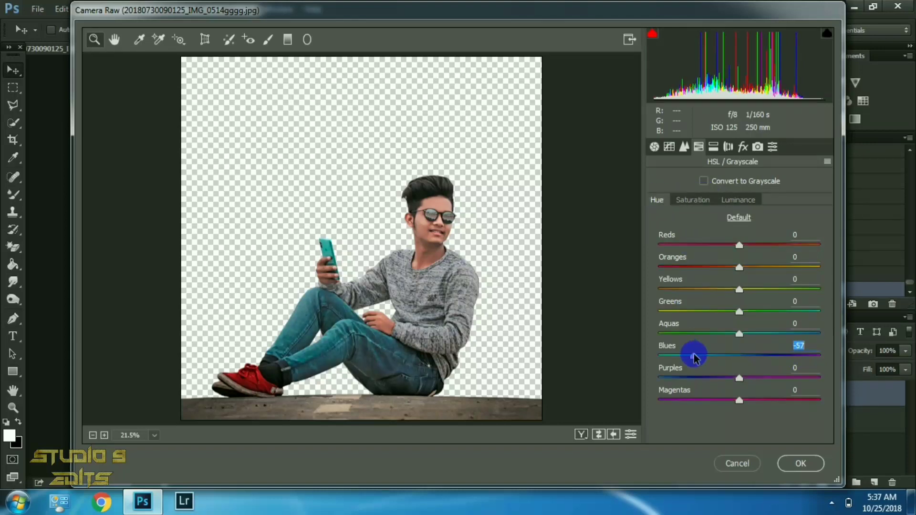
- Set the sharpening amount to 26 and luminance noise reduction to 28, and apply the Camera Raw Filter
{"action": "left_click", "coordinate": [685, 146]}
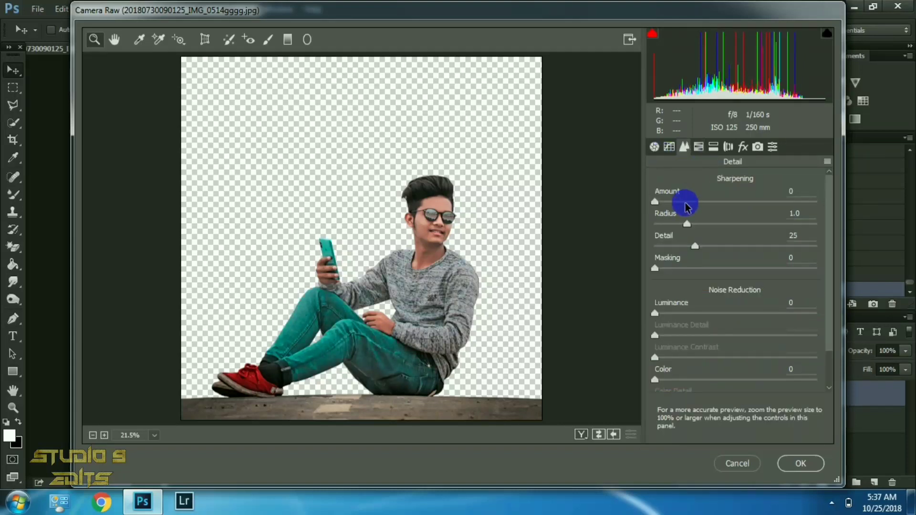
{"action": "left_click_drag", "start_coordinate": [684, 205], "coordinate": [683, 203]}
{"action": "left_click", "coordinate": [698, 313]}
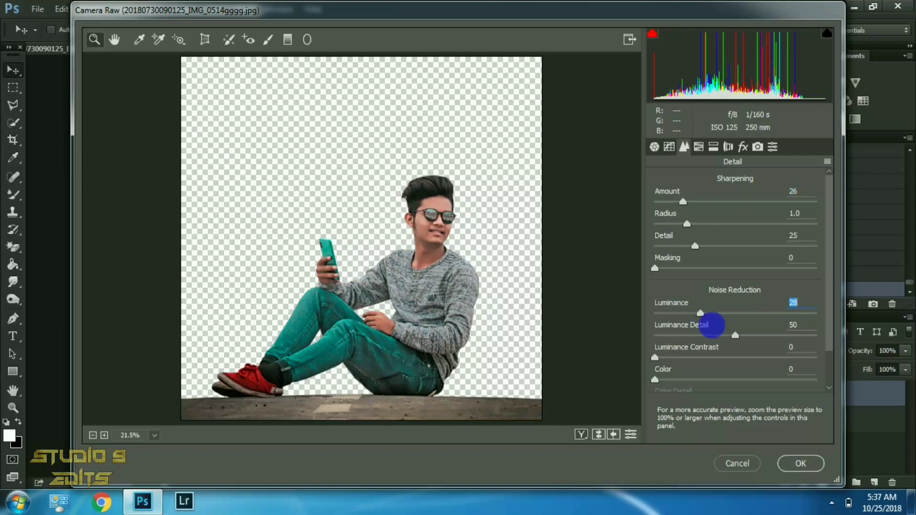
{"action": "left_click", "coordinate": [799, 459]}
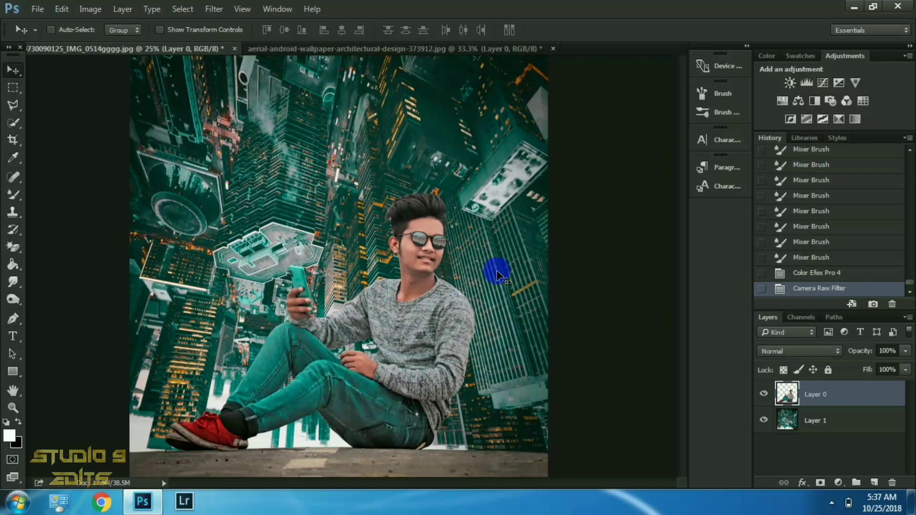
- Choose a 25 px bristle tip for the Smudge tool and soften the hair edge beside the man's forehead
{"action": "key", "text": "ctrl+plus"}
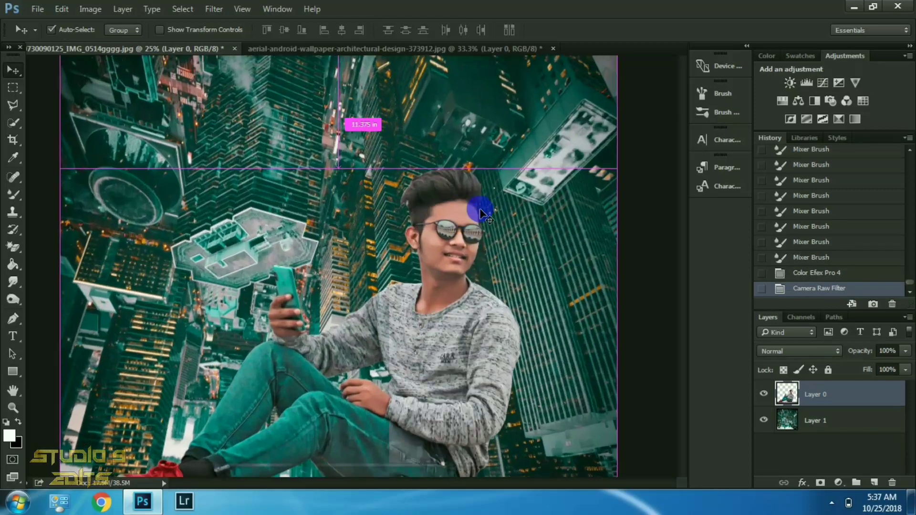
{"action": "key", "text": "ctrl+plus"}
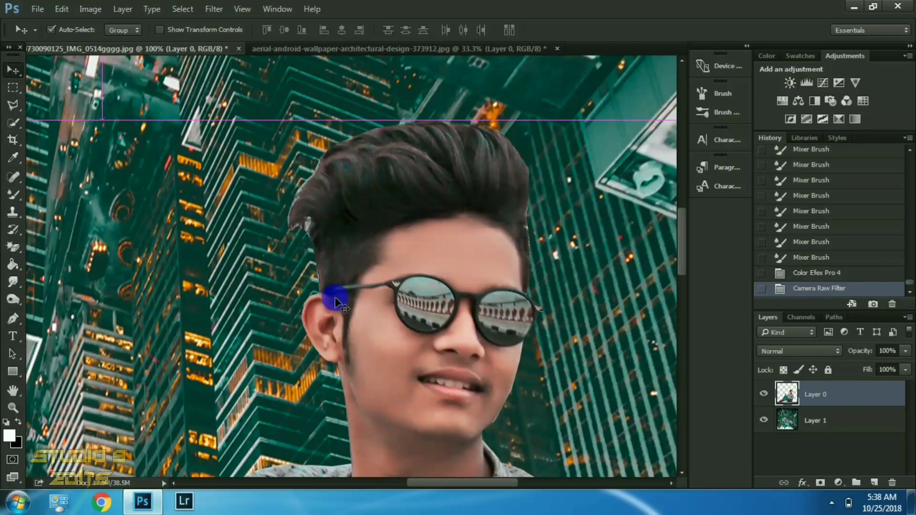
{"action": "key", "text": "ctrl+plus"}
{"action": "left_click_drag", "start_coordinate": [583, 167], "coordinate": [315, 323]}
{"action": "key", "text": "ctrl+plus"}
{"action": "left_click_drag", "start_coordinate": [462, 303], "coordinate": [439, 248]}
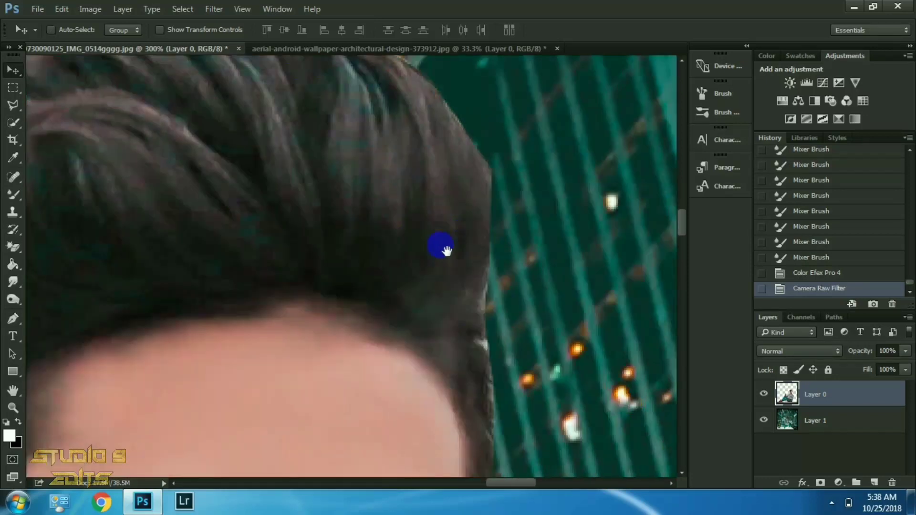
{"action": "mouse_move", "coordinate": [14, 281]}
{"action": "left_mouse_down"}
{"action": "mouse_move", "coordinate": [54, 286]}
{"action": "mouse_move", "coordinate": [55, 308]}
{"action": "left_mouse_up"}
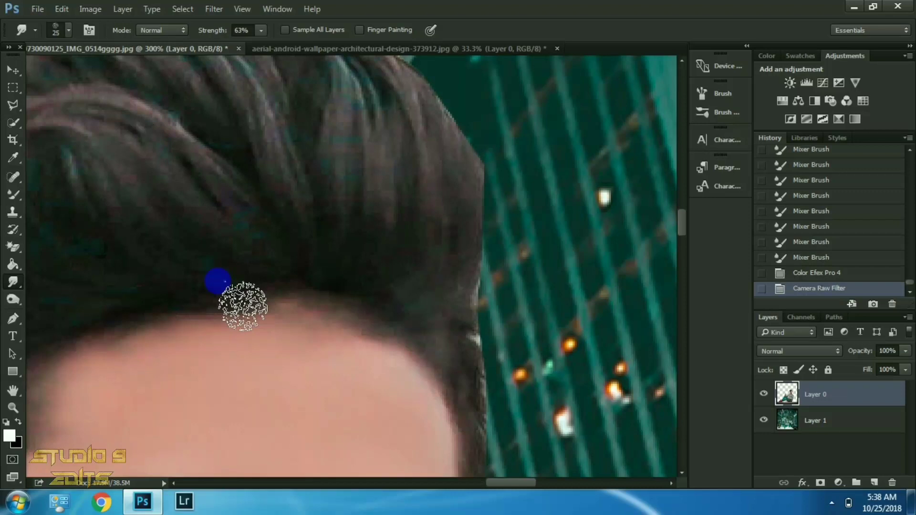
{"action": "right_click", "coordinate": [219, 281]}
{"action": "left_click_drag", "start_coordinate": [380, 416], "coordinate": [377, 422]}
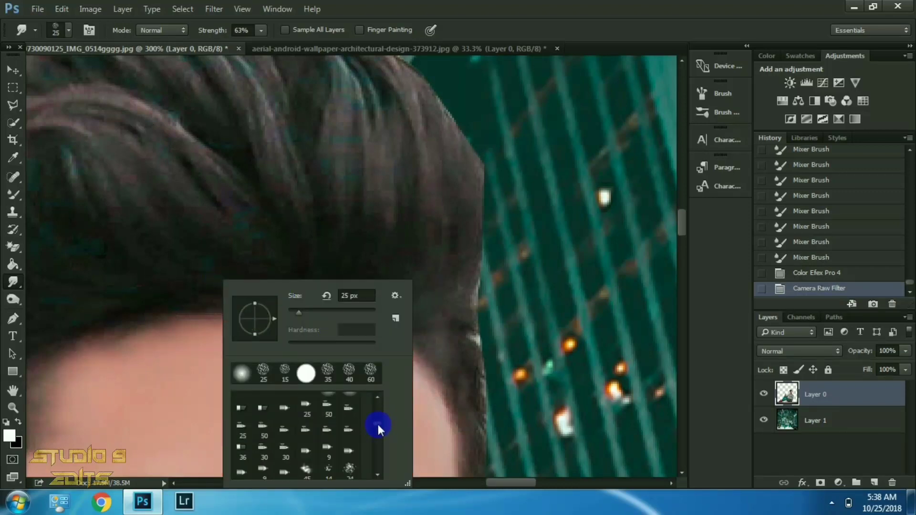
{"action": "double_click", "coordinate": [333, 468]}
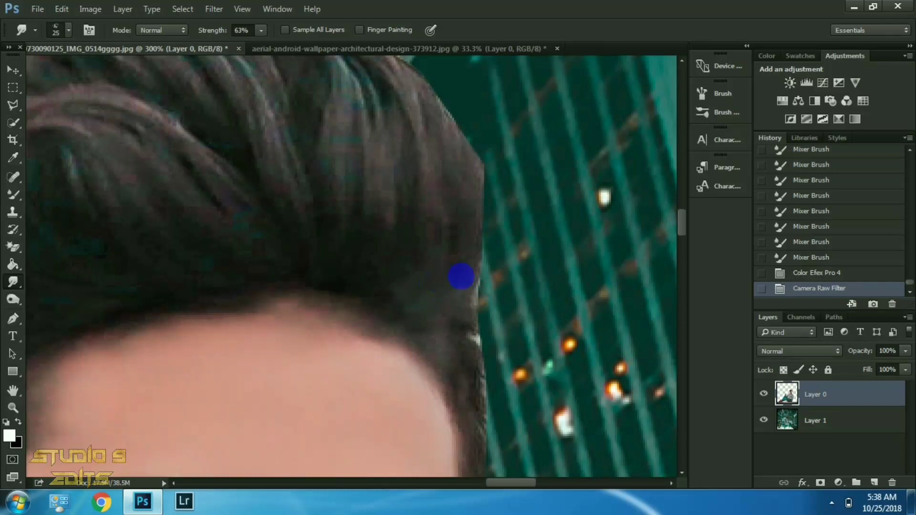
{"action": "mouse_move", "coordinate": [459, 273]}
{"action": "left_mouse_down"}
{"action": "mouse_move", "coordinate": [500, 214]}
{"action": "mouse_move", "coordinate": [483, 243]}
{"action": "mouse_move", "coordinate": [492, 157]}
{"action": "mouse_move", "coordinate": [470, 198]}
{"action": "mouse_move", "coordinate": [487, 137]}
{"action": "mouse_move", "coordinate": [467, 159]}
{"action": "mouse_move", "coordinate": [471, 91]}
{"action": "mouse_move", "coordinate": [465, 124]}
{"action": "mouse_move", "coordinate": [497, 265]}
{"action": "mouse_move", "coordinate": [488, 266]}
{"action": "mouse_move", "coordinate": [481, 176]}
{"action": "mouse_move", "coordinate": [468, 243]}
{"action": "mouse_move", "coordinate": [440, 178]}
{"action": "mouse_move", "coordinate": [426, 176]}
{"action": "mouse_move", "coordinate": [447, 199]}
{"action": "mouse_move", "coordinate": [430, 175]}
{"action": "mouse_move", "coordinate": [420, 217]}
{"action": "mouse_move", "coordinate": [354, 171]}
{"action": "mouse_move", "coordinate": [357, 195]}
{"action": "mouse_move", "coordinate": [310, 147]}
{"action": "mouse_move", "coordinate": [339, 191]}
{"action": "mouse_move", "coordinate": [263, 154]}
{"action": "mouse_move", "coordinate": [294, 196]}
{"action": "mouse_move", "coordinate": [231, 147]}
{"action": "mouse_move", "coordinate": [279, 192]}
{"action": "mouse_move", "coordinate": [216, 163]}
{"action": "mouse_move", "coordinate": [193, 139]}
{"action": "mouse_move", "coordinate": [210, 158]}
{"action": "mouse_move", "coordinate": [198, 178]}
{"action": "mouse_move", "coordinate": [208, 184]}
{"action": "mouse_move", "coordinate": [401, 168]}
{"action": "mouse_move", "coordinate": [274, 135]}
{"action": "mouse_move", "coordinate": [299, 166]}
{"action": "mouse_move", "coordinate": [253, 140]}
{"action": "mouse_move", "coordinate": [214, 162]}
{"action": "mouse_move", "coordinate": [170, 157]}
{"action": "mouse_move", "coordinate": [245, 174]}
{"action": "mouse_move", "coordinate": [137, 157]}
{"action": "mouse_move", "coordinate": [186, 192]}
{"action": "mouse_move", "coordinate": [124, 186]}
{"action": "mouse_move", "coordinate": [157, 204]}
{"action": "mouse_move", "coordinate": [68, 205]}
{"action": "mouse_move", "coordinate": [137, 230]}
{"action": "mouse_move", "coordinate": [204, 155]}
{"action": "mouse_move", "coordinate": [109, 200]}
{"action": "mouse_move", "coordinate": [144, 210]}
{"action": "mouse_move", "coordinate": [74, 224]}
{"action": "mouse_move", "coordinate": [125, 224]}
{"action": "mouse_move", "coordinate": [66, 243]}
{"action": "mouse_move", "coordinate": [117, 246]}
{"action": "mouse_move", "coordinate": [63, 265]}
{"action": "mouse_move", "coordinate": [106, 265]}
{"action": "mouse_move", "coordinate": [57, 309]}
{"action": "mouse_move", "coordinate": [59, 364]}
{"action": "mouse_move", "coordinate": [102, 378]}
{"action": "mouse_move", "coordinate": [123, 343]}
{"action": "mouse_move", "coordinate": [166, 384]}
{"action": "mouse_move", "coordinate": [168, 262]}
{"action": "mouse_move", "coordinate": [123, 327]}
{"action": "mouse_move", "coordinate": [129, 397]}
{"action": "mouse_move", "coordinate": [113, 229]}
{"action": "mouse_move", "coordinate": [184, 209]}
{"action": "left_mouse_up"}
- Smudge the edges and strands across the rest of the man's hair into soft wisps with the brush at size 30
{"action": "key", "text": "bracketright"}
{"action": "scroll", "coordinate": [197, 278], "scroll_direction": "up", "scroll_amount": 4}
{"action": "mouse_move", "coordinate": [210, 348]}
{"action": "left_mouse_down"}
{"action": "mouse_move", "coordinate": [284, 204]}
{"action": "mouse_move", "coordinate": [310, 185]}
{"action": "left_mouse_up"}
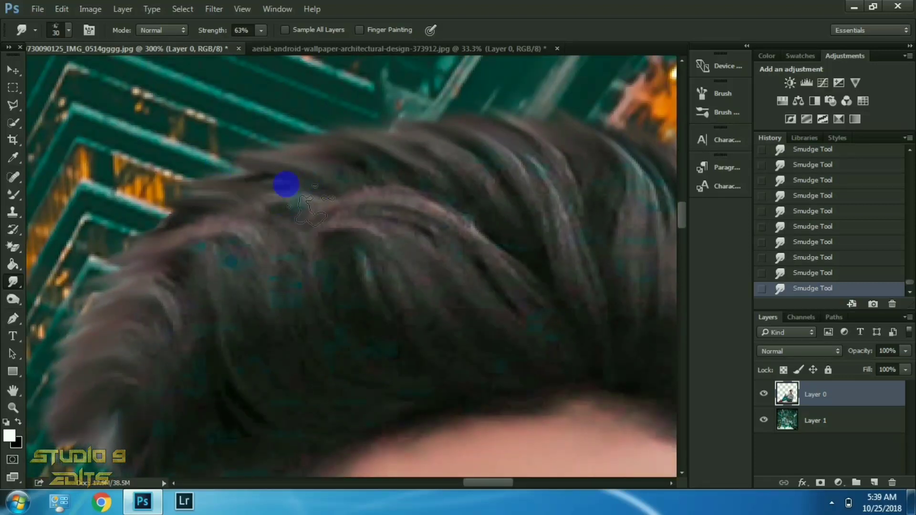
{"action": "left_click_drag", "start_coordinate": [464, 219], "coordinate": [177, 159]}
{"action": "mouse_move", "coordinate": [429, 338]}
{"action": "left_mouse_down"}
{"action": "mouse_move", "coordinate": [462, 323]}
{"action": "mouse_move", "coordinate": [501, 242]}
{"action": "mouse_move", "coordinate": [478, 174]}
{"action": "mouse_move", "coordinate": [476, 351]}
{"action": "mouse_move", "coordinate": [402, 210]}
{"action": "mouse_move", "coordinate": [377, 237]}
{"action": "mouse_move", "coordinate": [399, 265]}
{"action": "mouse_move", "coordinate": [397, 389]}
{"action": "mouse_move", "coordinate": [347, 270]}
{"action": "mouse_move", "coordinate": [263, 299]}
{"action": "left_mouse_up"}
{"action": "mouse_move", "coordinate": [264, 263]}
{"action": "left_mouse_down"}
{"action": "mouse_move", "coordinate": [341, 176]}
{"action": "mouse_move", "coordinate": [266, 96]}
{"action": "mouse_move", "coordinate": [240, 172]}
{"action": "mouse_move", "coordinate": [291, 170]}
{"action": "left_mouse_up"}
{"action": "scroll", "coordinate": [290, 178], "scroll_direction": "down", "scroll_amount": 3}
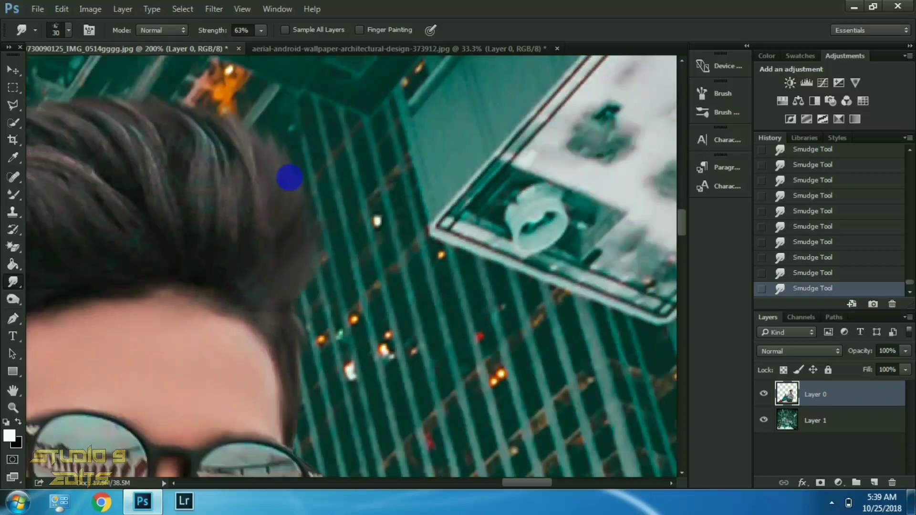
{"action": "scroll", "coordinate": [286, 219], "scroll_direction": "down", "scroll_amount": 4}
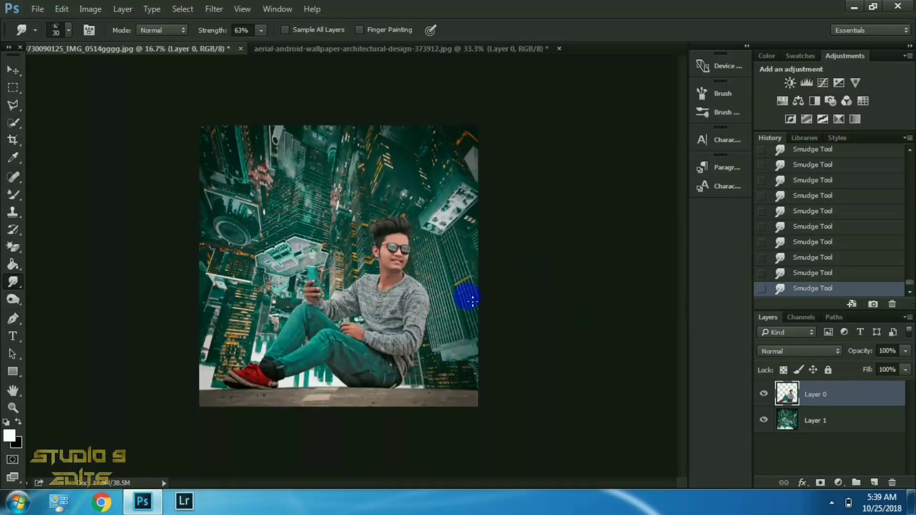
- Try merging the man and city layers into one layer, and revert the merge
{"action": "left_click", "coordinate": [824, 395]}
{"action": "right_click", "coordinate": [823, 404]}
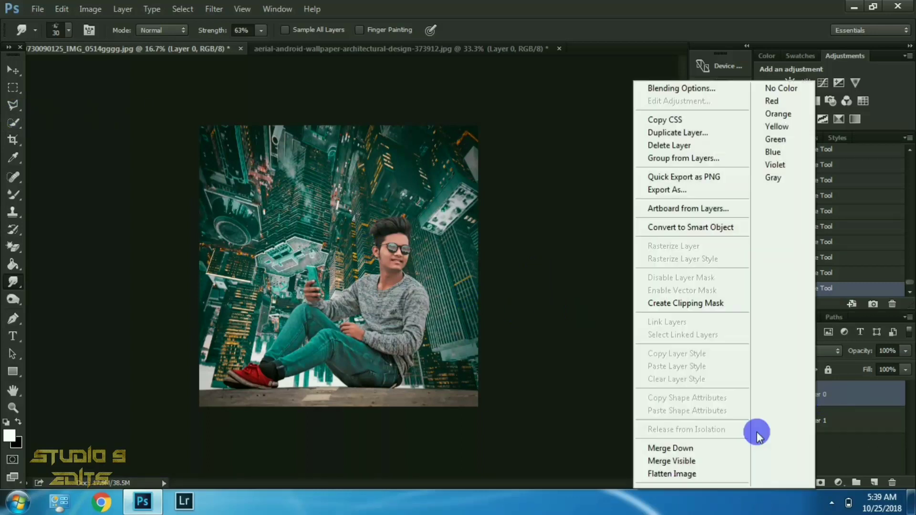
{"action": "left_click", "coordinate": [756, 460]}
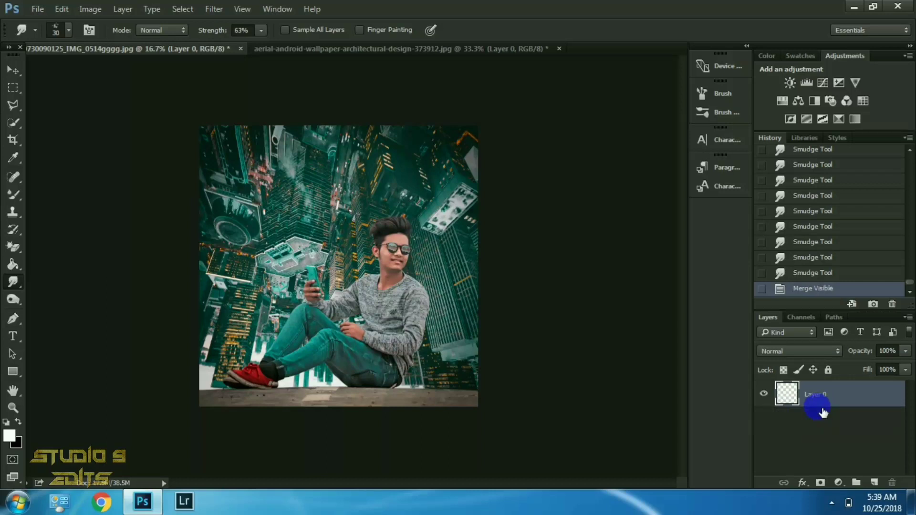
{"action": "left_click", "coordinate": [814, 279]}
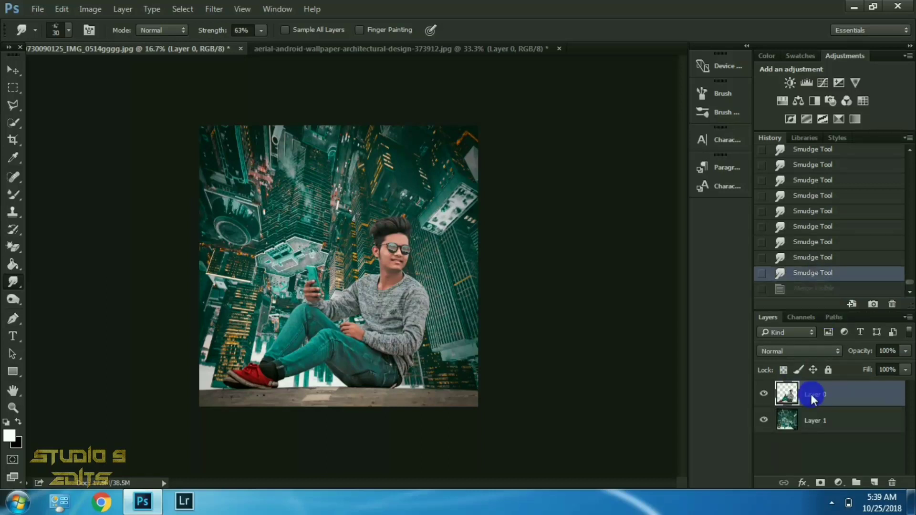
- Open the orange glow image images (6).jpeg, bring it into the seated man composite, and set its layer to Screen blending
{"action": "left_click", "coordinate": [33, 9]}
{"action": "left_click", "coordinate": [35, 31]}
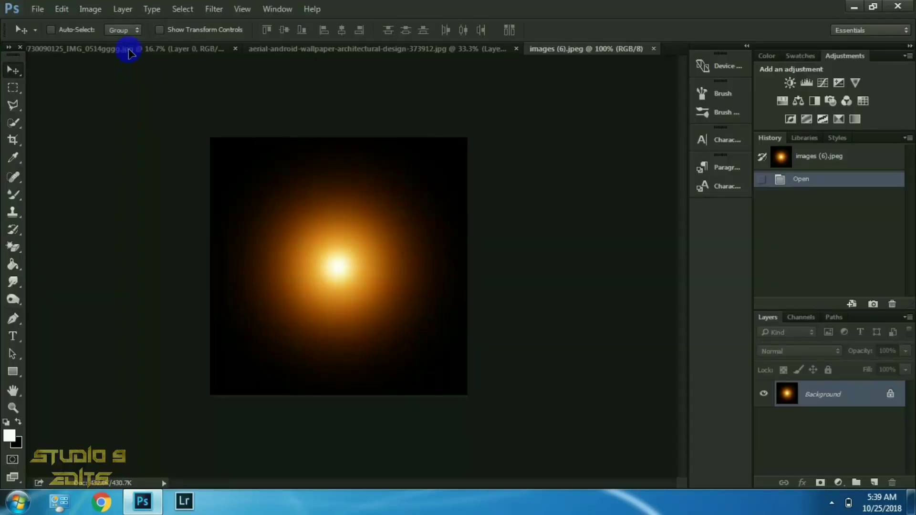
{"action": "left_click_drag", "start_coordinate": [129, 53], "coordinate": [306, 370]}
{"action": "left_click", "coordinate": [800, 351]}
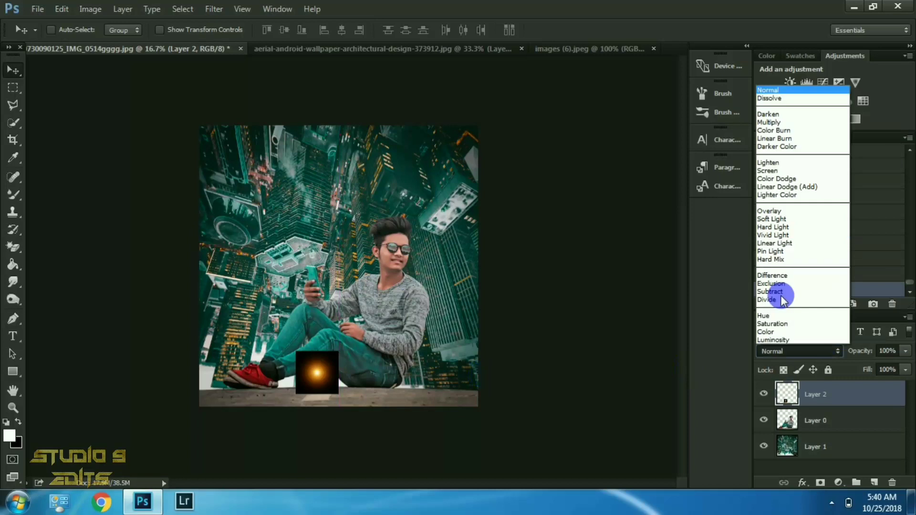
{"action": "left_click", "coordinate": [769, 170]}
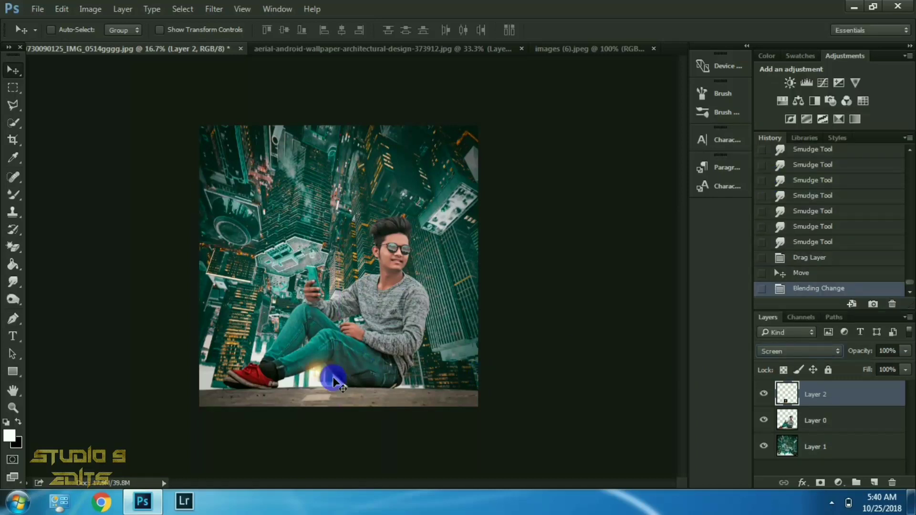
- Place the glow beneath the man's bent legs at ground level and scale it up to about 247%
{"action": "mouse_move", "coordinate": [333, 382]}
{"action": "left_mouse_down"}
{"action": "mouse_move", "coordinate": [334, 399]}
{"action": "mouse_move", "coordinate": [339, 368]}
{"action": "left_mouse_up"}
{"action": "left_click_drag", "start_coordinate": [314, 370], "coordinate": [352, 379]}
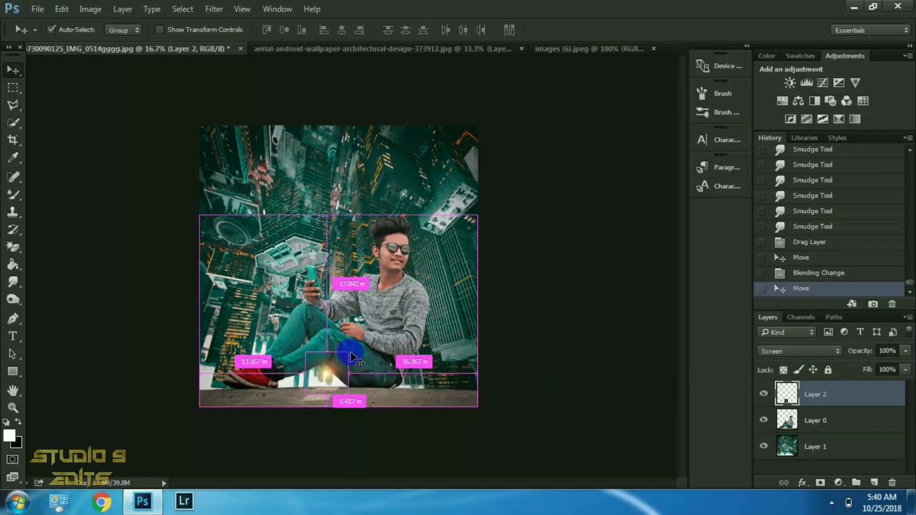
{"action": "key", "text": "ctrl+t"}
{"action": "left_click_drag", "start_coordinate": [357, 350], "coordinate": [378, 319]}
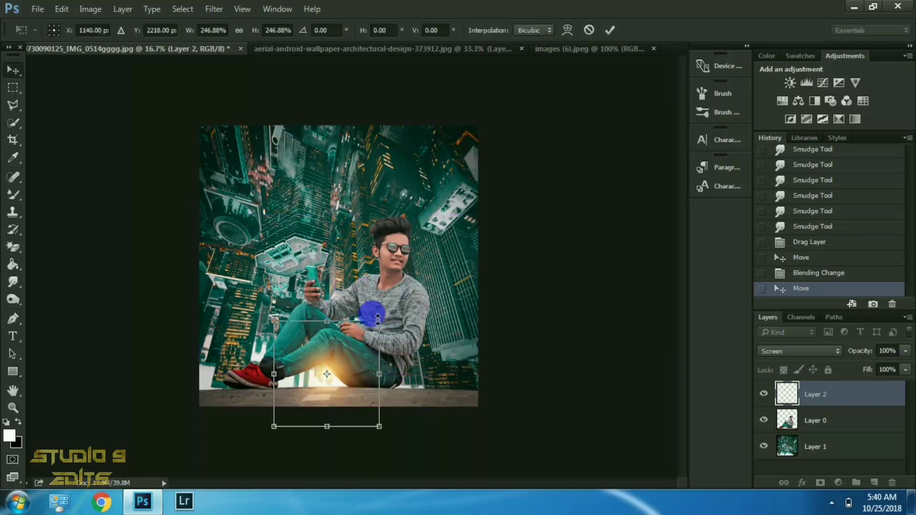
{"action": "key", "text": "Return"}
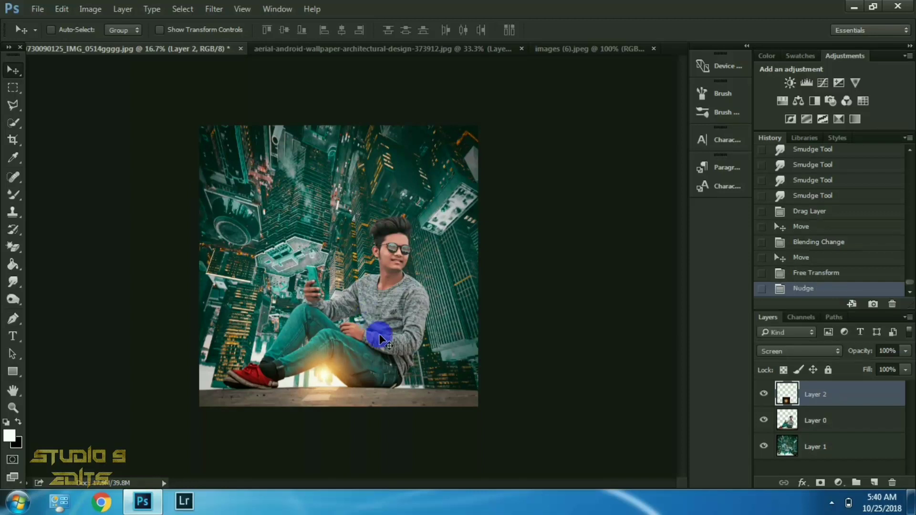
{"action": "left_click_drag", "start_coordinate": [338, 367], "coordinate": [341, 371]}
- Reduce the glow layer's opacity to 74% and its fill to 86%
{"action": "left_click", "coordinate": [830, 396]}
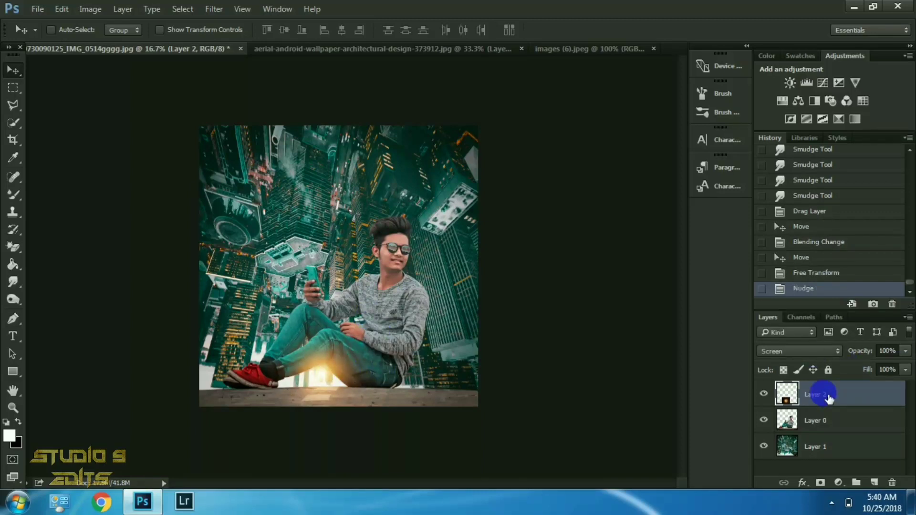
{"action": "left_click", "coordinate": [906, 352]}
{"action": "left_click", "coordinate": [892, 364]}
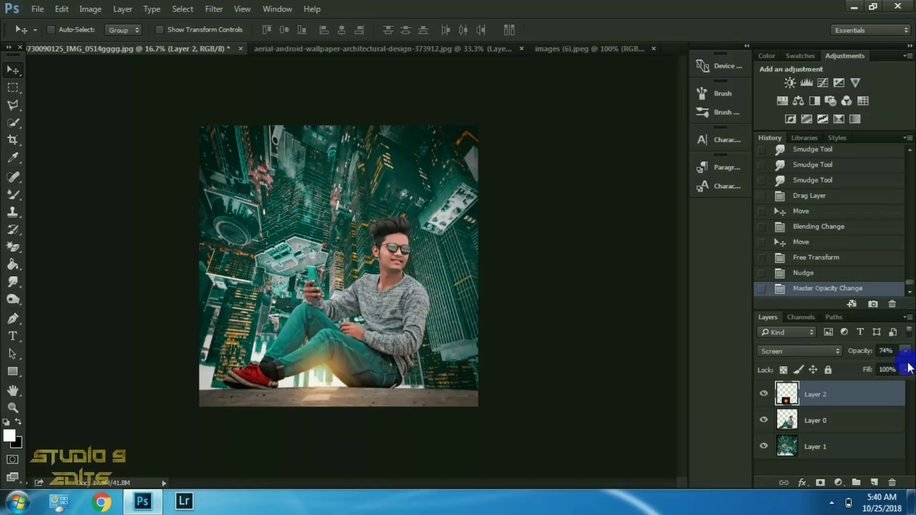
{"action": "left_click", "coordinate": [905, 371]}
{"action": "left_click", "coordinate": [898, 386]}
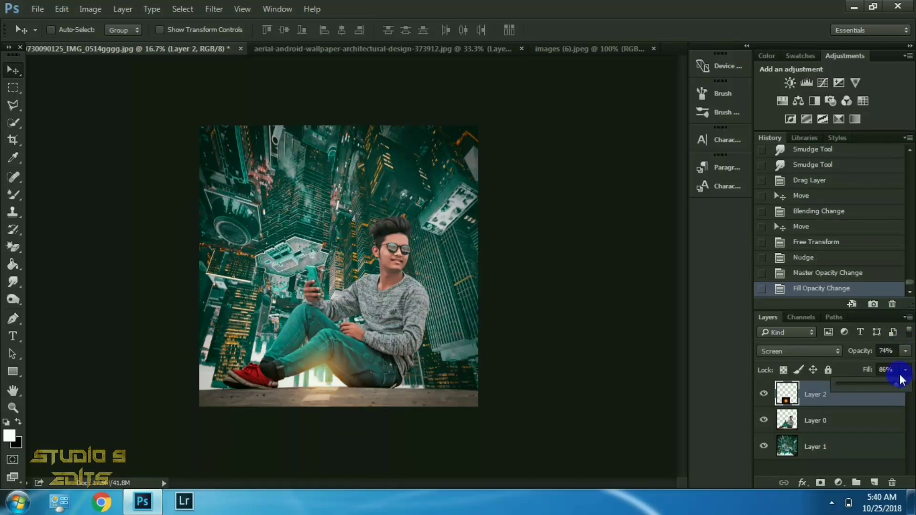
- Try merging the glow layer down into the man's layer, and revert the merge
{"action": "left_click", "coordinate": [858, 406]}
{"action": "right_click", "coordinate": [853, 400]}
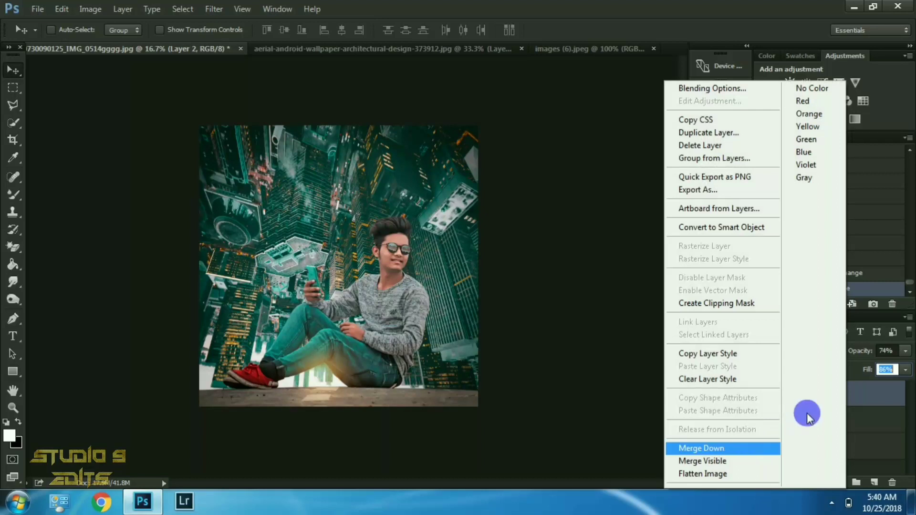
{"action": "left_click", "coordinate": [751, 446]}
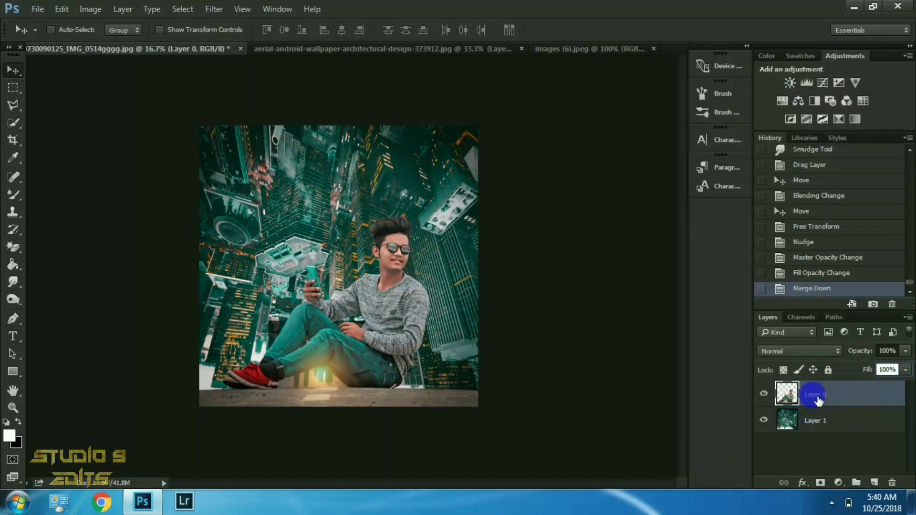
{"action": "left_click", "coordinate": [828, 274]}
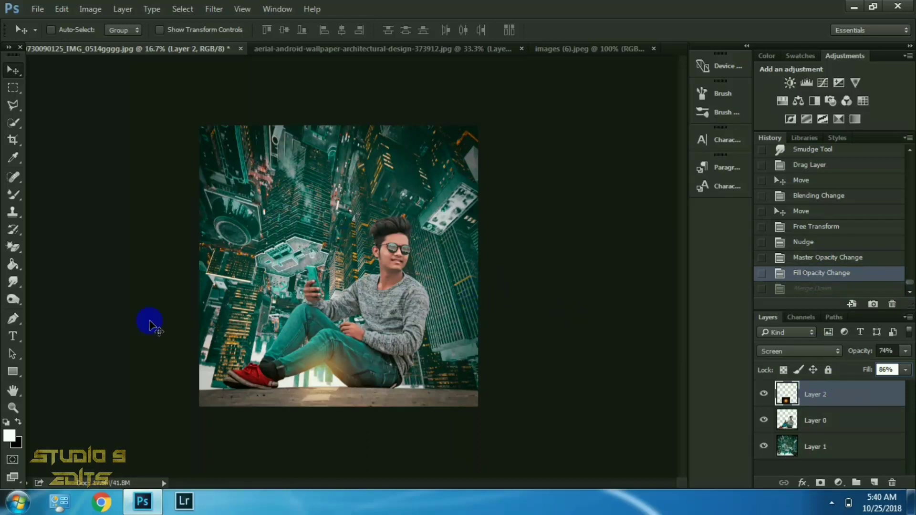
- Add the sparks image images (12).jpeg to the composite, enlarged to about 231% and fitted into the picture's lower-right corner
{"action": "left_click", "coordinate": [32, 10]}
{"action": "left_click", "coordinate": [35, 33]}
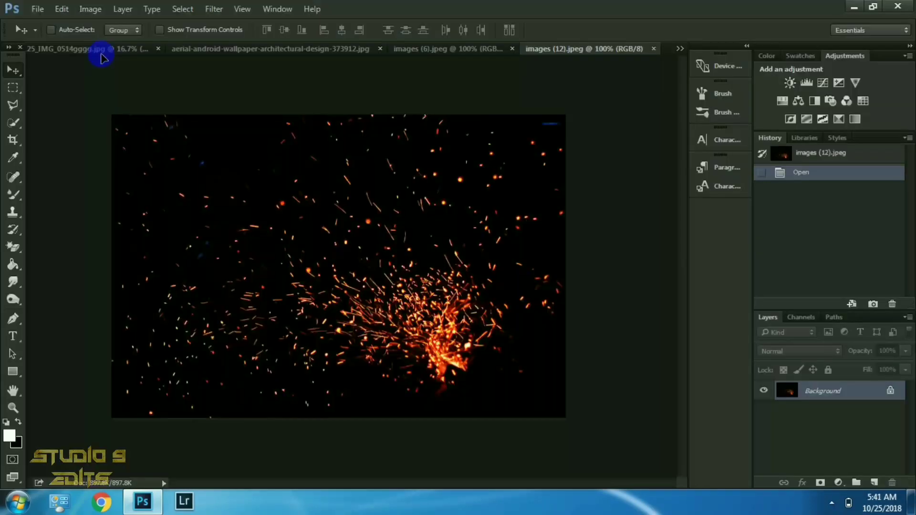
{"action": "left_click_drag", "start_coordinate": [96, 56], "coordinate": [444, 375]}
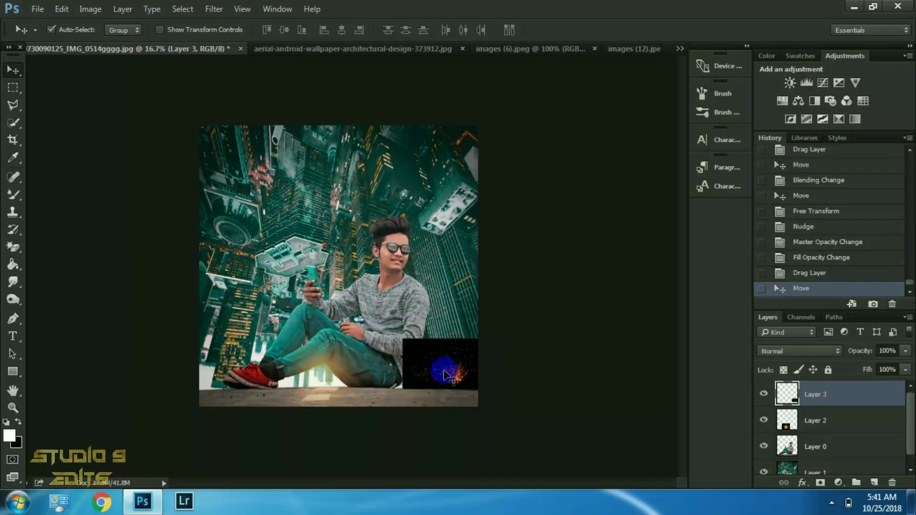
{"action": "key", "text": "ctrl+t"}
{"action": "left_click_drag", "start_coordinate": [403, 339], "coordinate": [370, 299]}
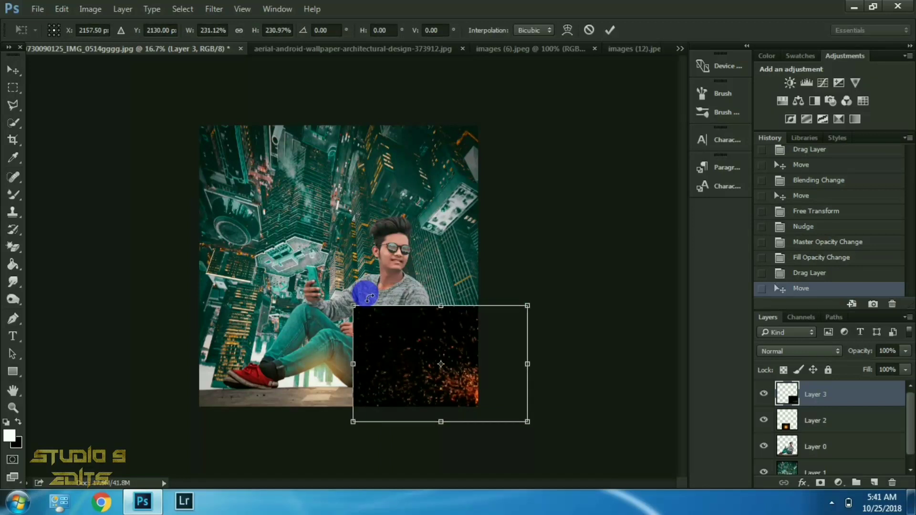
{"action": "key", "text": "Return"}
{"action": "left_click_drag", "start_coordinate": [437, 366], "coordinate": [423, 359]}
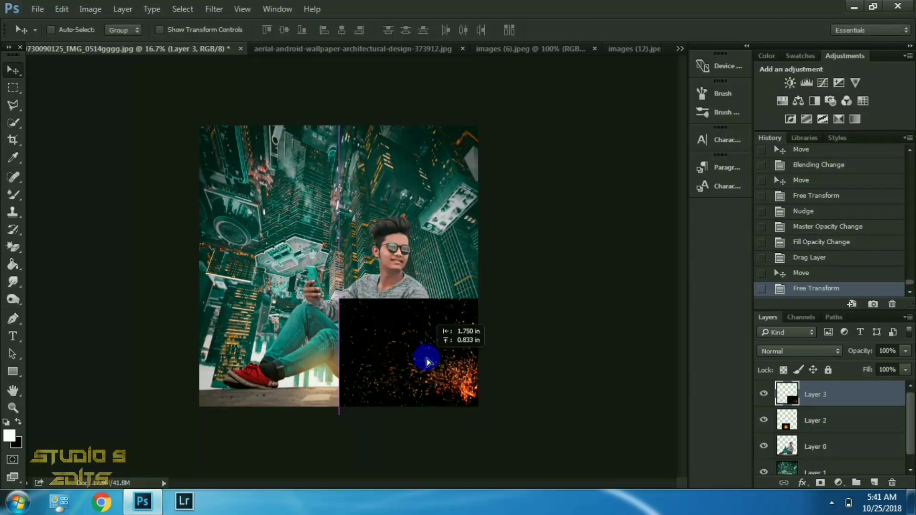
- Set the sparks layer to Screen blending, order it below the man's layer, and shift it slightly toward the picture's right edge
{"action": "left_click", "coordinate": [792, 351]}
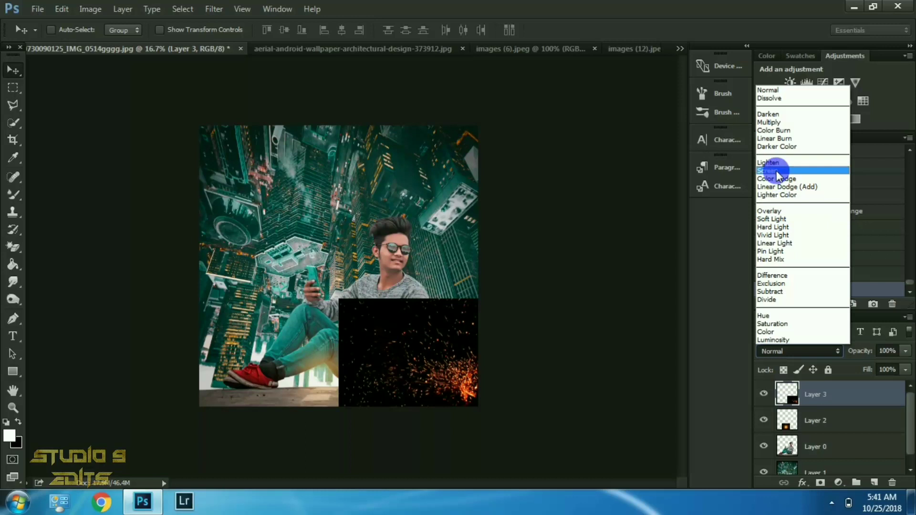
{"action": "left_click", "coordinate": [783, 172]}
{"action": "left_click_drag", "start_coordinate": [799, 408], "coordinate": [811, 455]}
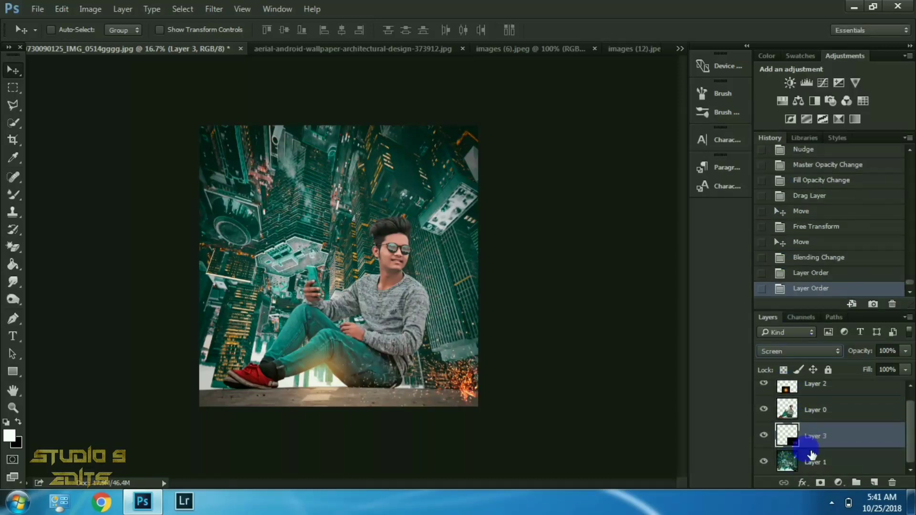
{"action": "left_click_drag", "start_coordinate": [458, 382], "coordinate": [465, 381]}
- Soften the sparks layer with a Gaussian Blur of 5.7 pixels radius
{"action": "left_click", "coordinate": [214, 9]}
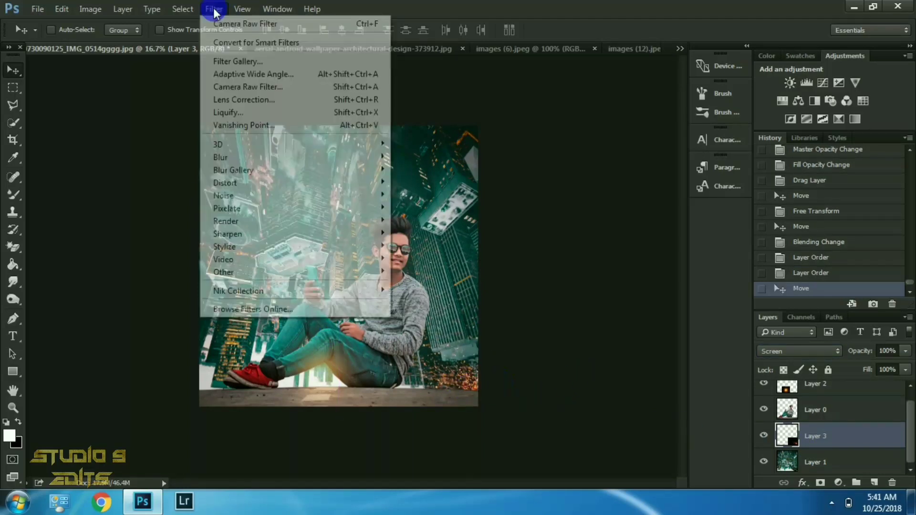
{"action": "mouse_move", "coordinate": [229, 157]}
{"action": "left_click", "coordinate": [426, 205]}
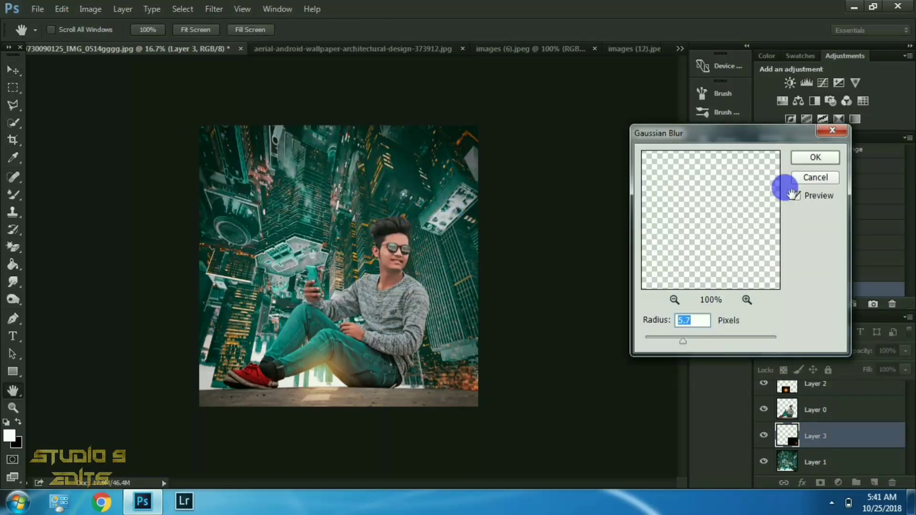
{"action": "left_click", "coordinate": [810, 175]}
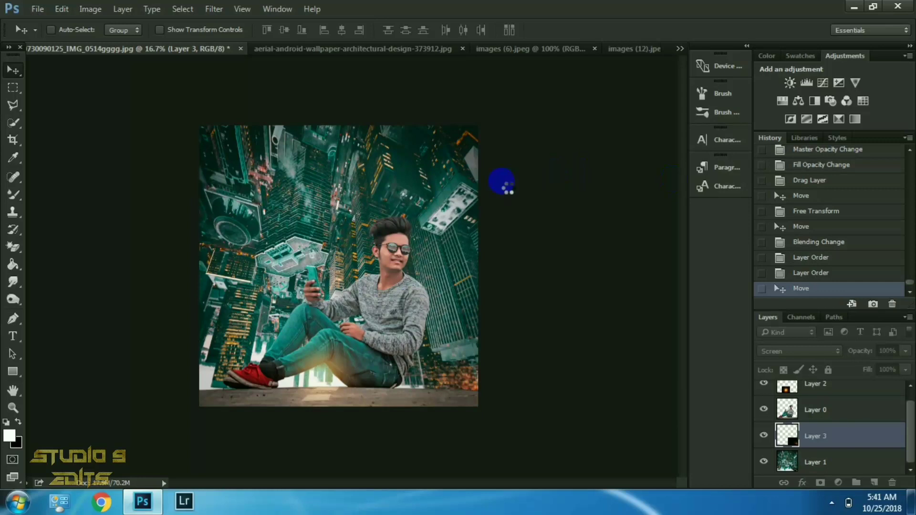
- Open the fiery streaks image images (13).jpeg and bring it into the composite directly behind the man
{"action": "left_click", "coordinate": [37, 9]}
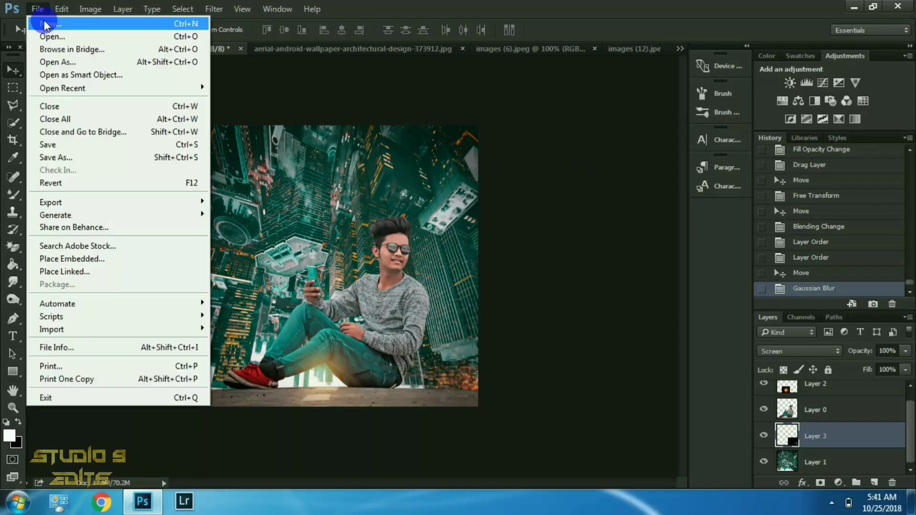
{"action": "left_click", "coordinate": [52, 36]}
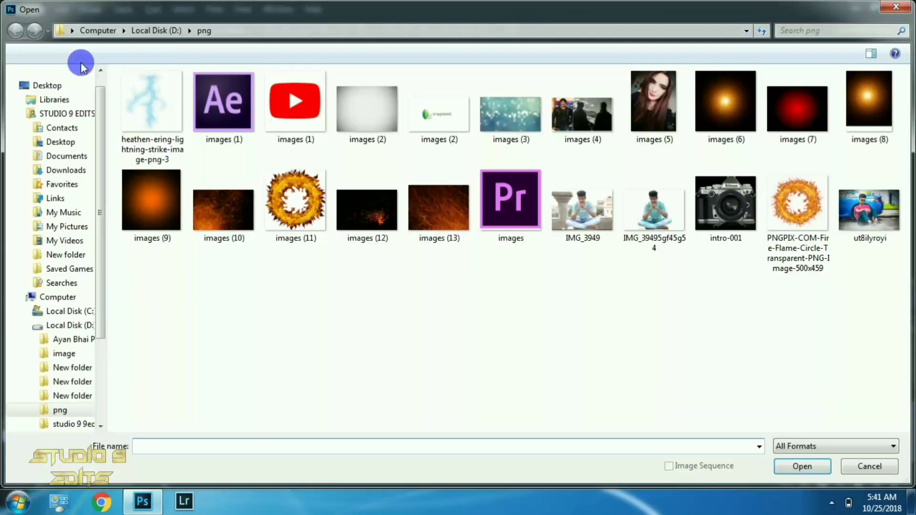
{"action": "double_click", "coordinate": [439, 205]}
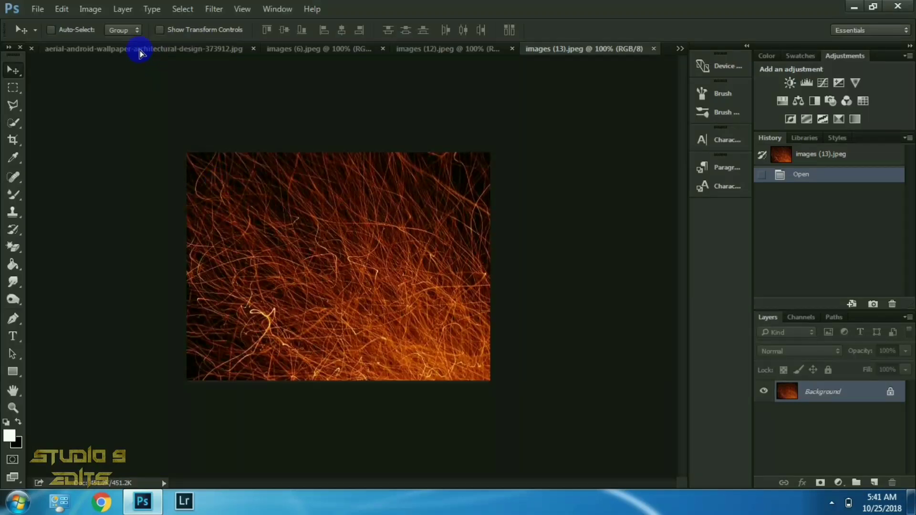
{"action": "left_click", "coordinate": [141, 50]}
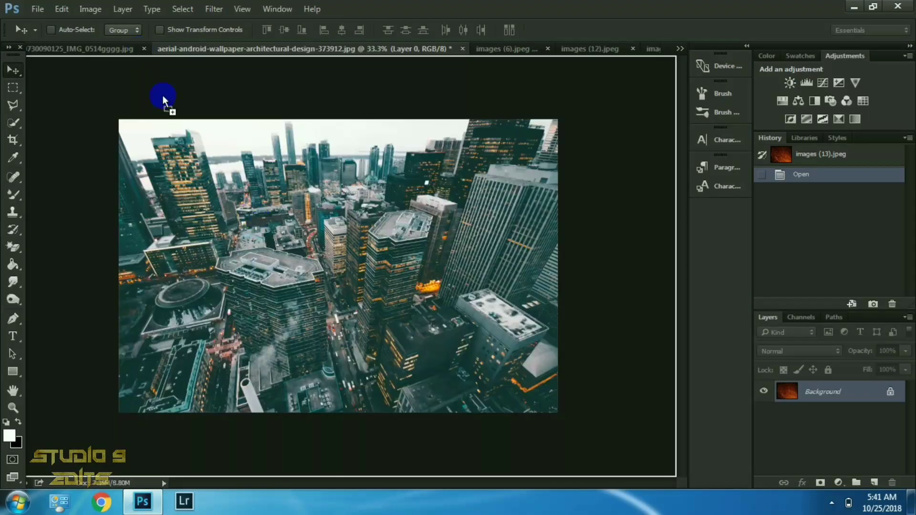
{"action": "left_click", "coordinate": [20, 49]}
{"action": "left_click_drag", "start_coordinate": [20, 49], "coordinate": [355, 284]}
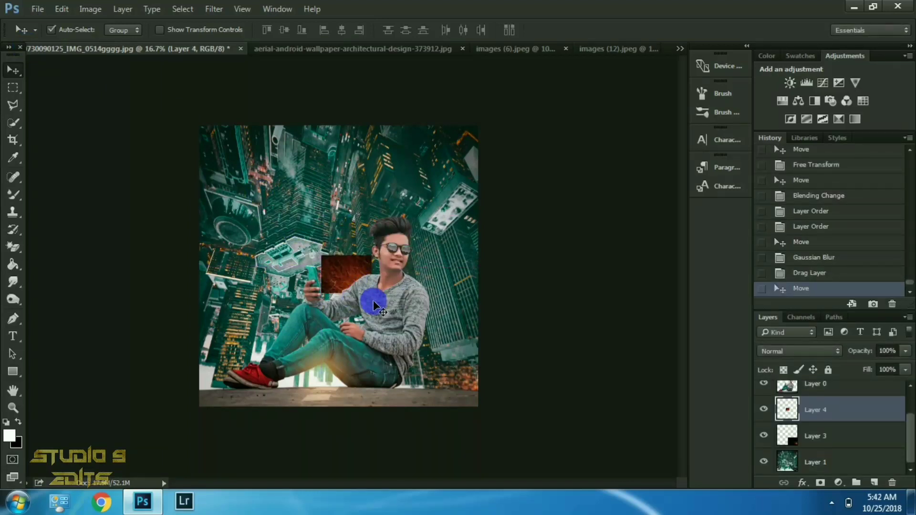
- Enlarge the fiery streaks layer to cover the whole picture and crop its overflow to the existing canvas bounds
{"action": "key", "text": "ctrl+t"}
{"action": "left_click_drag", "start_coordinate": [452, 353], "coordinate": [554, 430]}
{"action": "key", "text": "Return"}
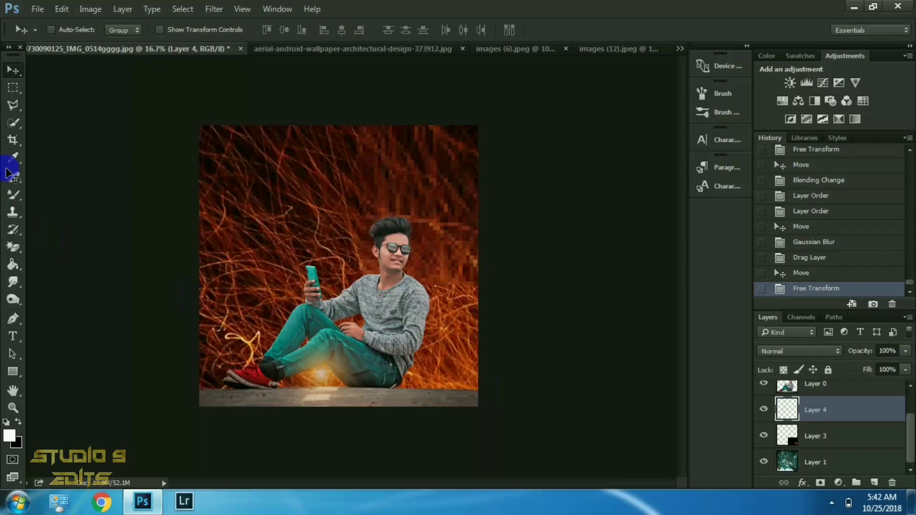
{"action": "left_click", "coordinate": [13, 139]}
{"action": "left_click", "coordinate": [354, 243]}
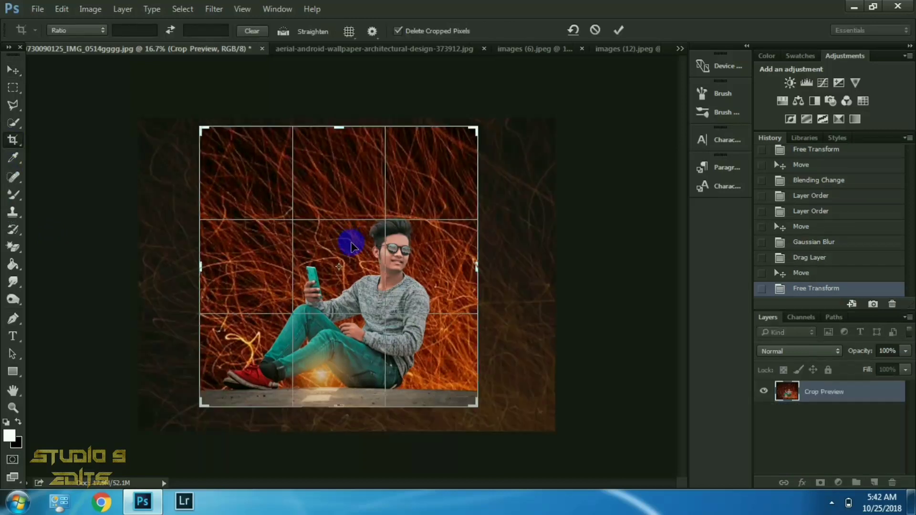
{"action": "left_click", "coordinate": [352, 247]}
- Set the fiery streaks layer to Screen blending and apply a Gaussian Blur with a 316.2 pixel radius
{"action": "left_click", "coordinate": [797, 351]}
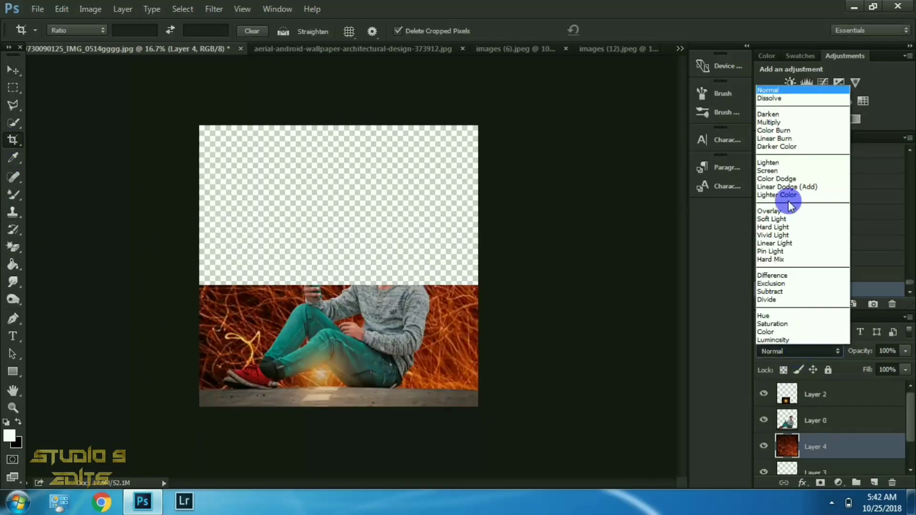
{"action": "left_click", "coordinate": [773, 171]}
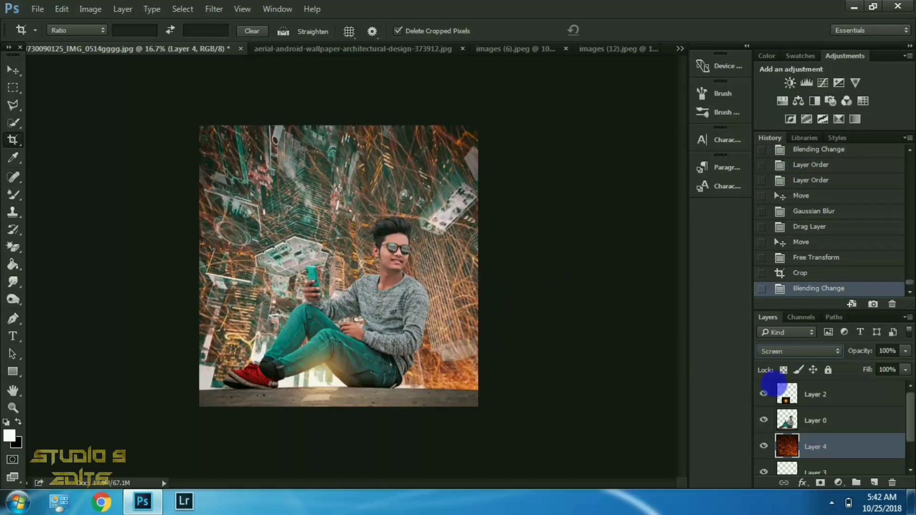
{"action": "left_click", "coordinate": [223, 12]}
{"action": "mouse_move", "coordinate": [267, 160]}
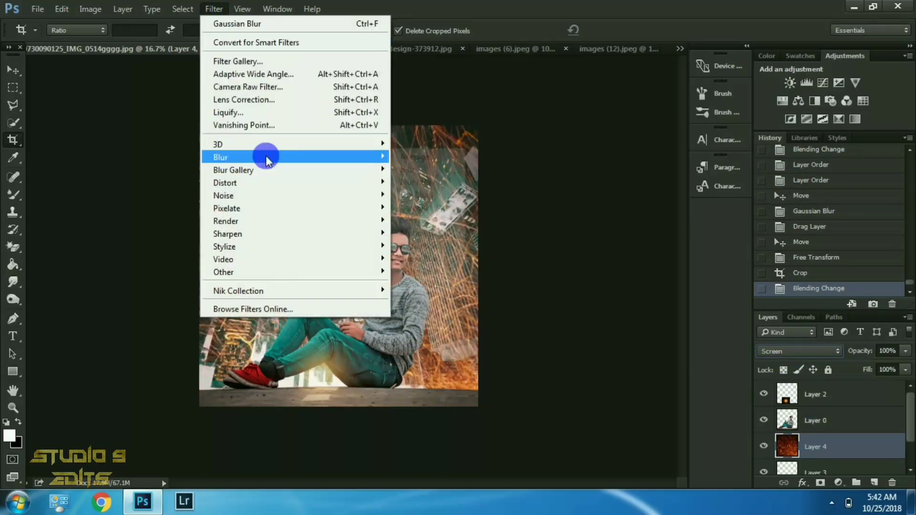
{"action": "left_click", "coordinate": [436, 204]}
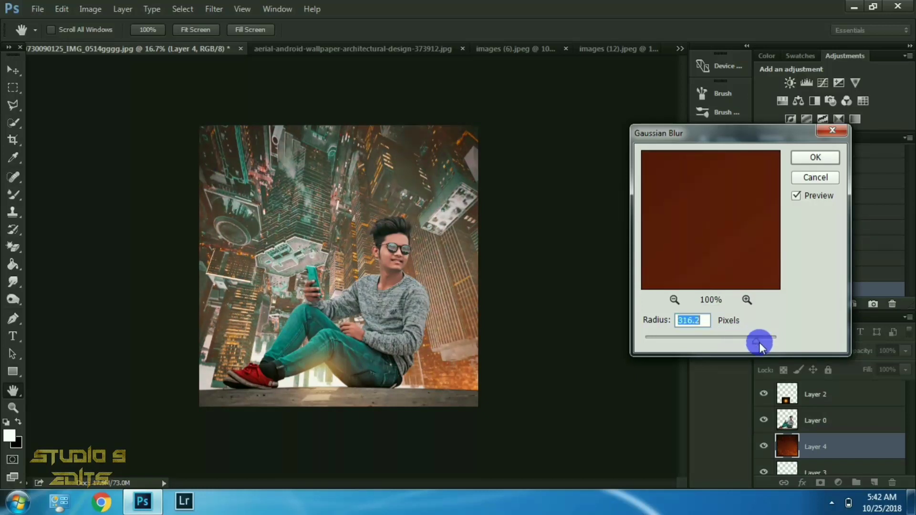
{"action": "left_click", "coordinate": [816, 158]}
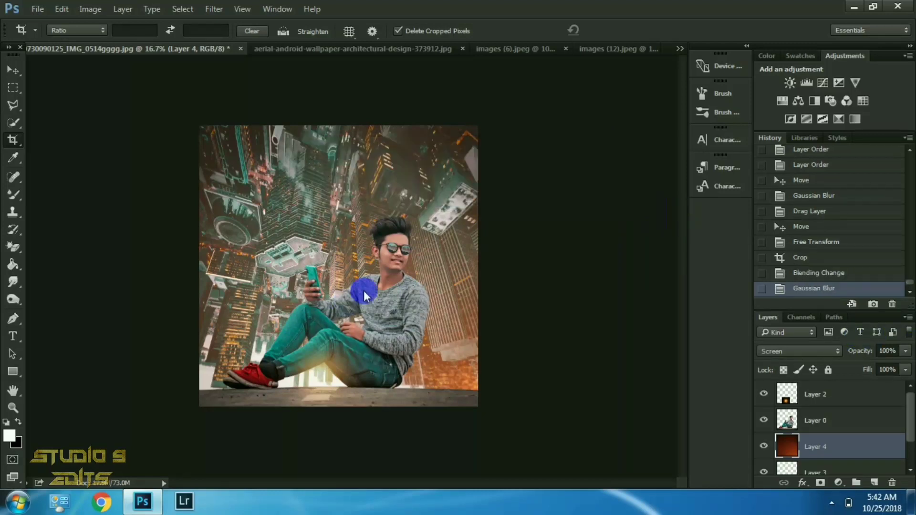
- Lower the opacity of the blurred orange layer to 38%
{"action": "left_click", "coordinate": [905, 351]}
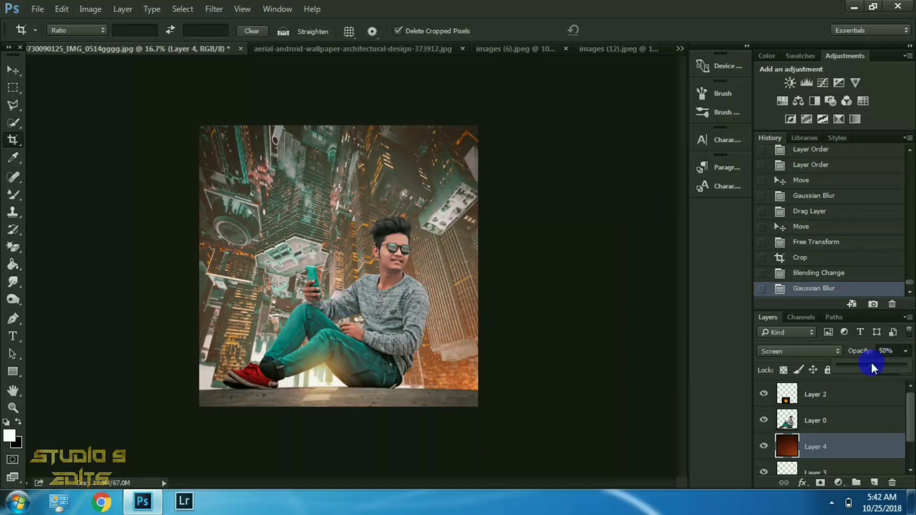
{"action": "left_click", "coordinate": [871, 364]}
{"action": "left_click_drag", "start_coordinate": [869, 363], "coordinate": [863, 365]}
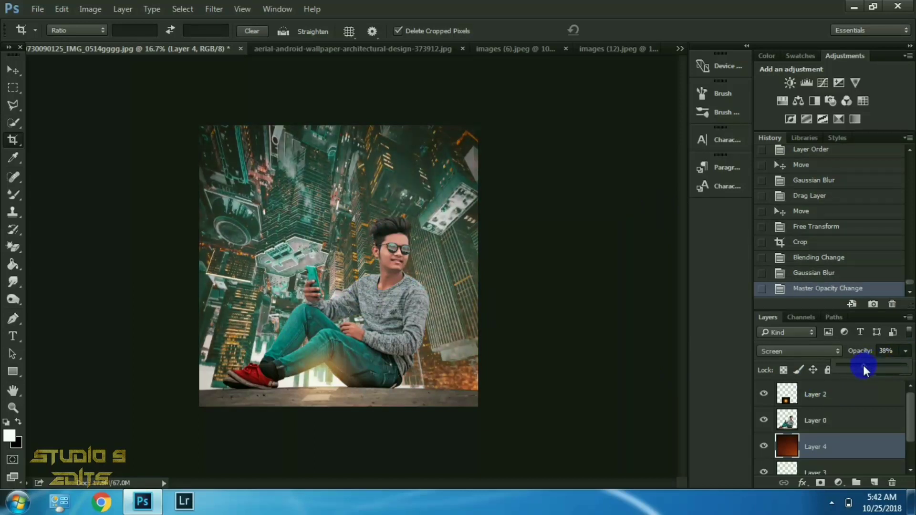
- Merge all visible layers of the composite into a single layer
{"action": "left_click", "coordinate": [905, 351]}
{"action": "right_click", "coordinate": [866, 445]}
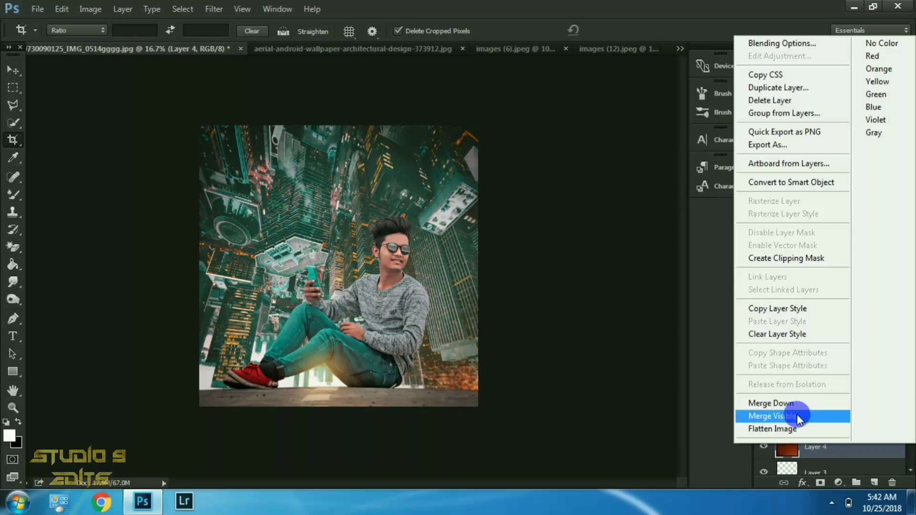
{"action": "left_click", "coordinate": [798, 418]}
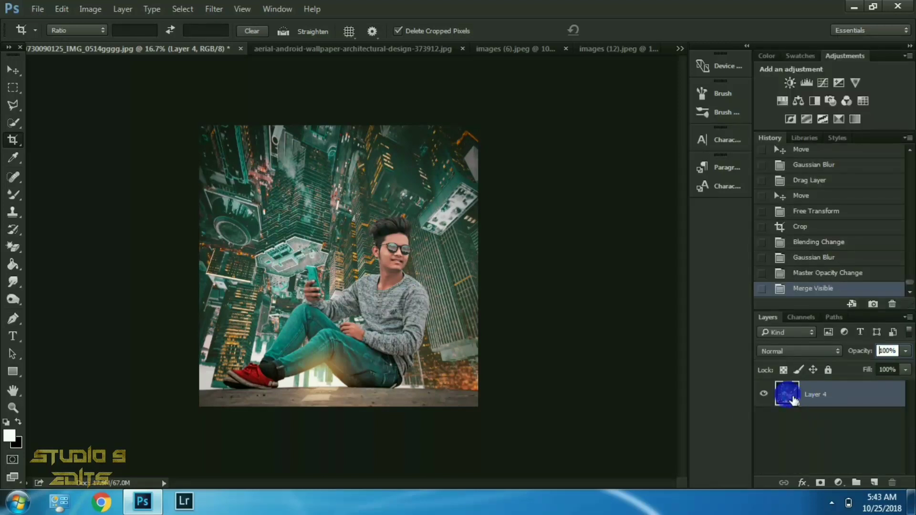
{"action": "left_click", "coordinate": [905, 352]}
- Start a Camera Raw adjustment on the merged layer and raise the Oranges luminance to +18
{"action": "left_click", "coordinate": [214, 9]}
{"action": "left_click", "coordinate": [236, 85]}
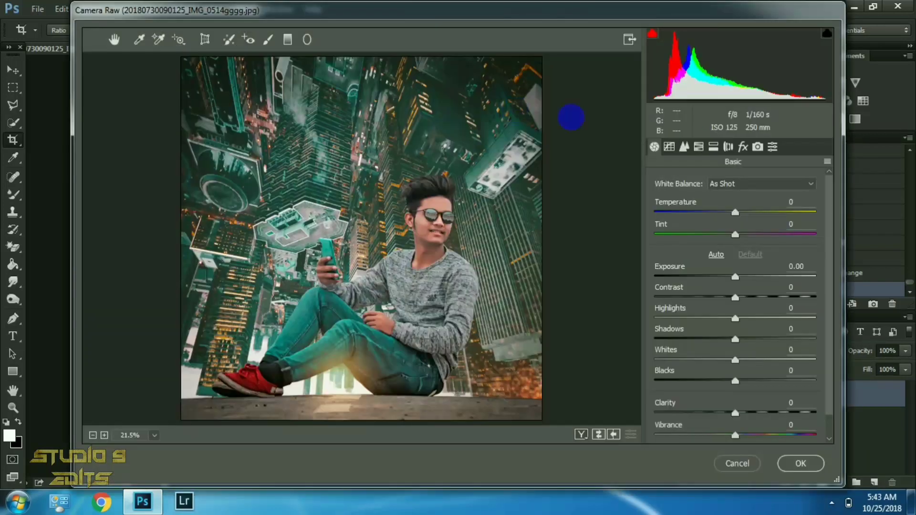
{"action": "left_click", "coordinate": [697, 147]}
{"action": "left_click", "coordinate": [737, 200]}
{"action": "left_click_drag", "start_coordinate": [760, 270], "coordinate": [761, 272]}
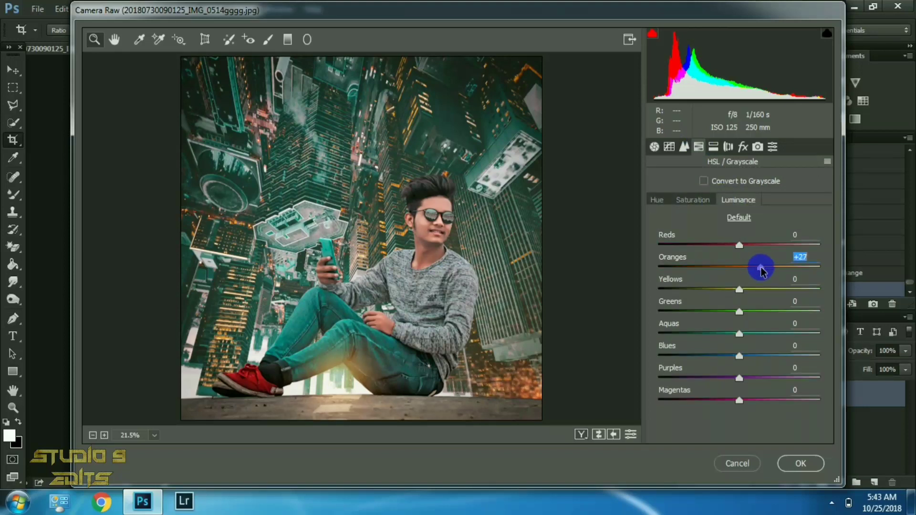
- Raise the Clarity to about +23 and shift the Blues hue to about -61
{"action": "left_click", "coordinate": [654, 147]}
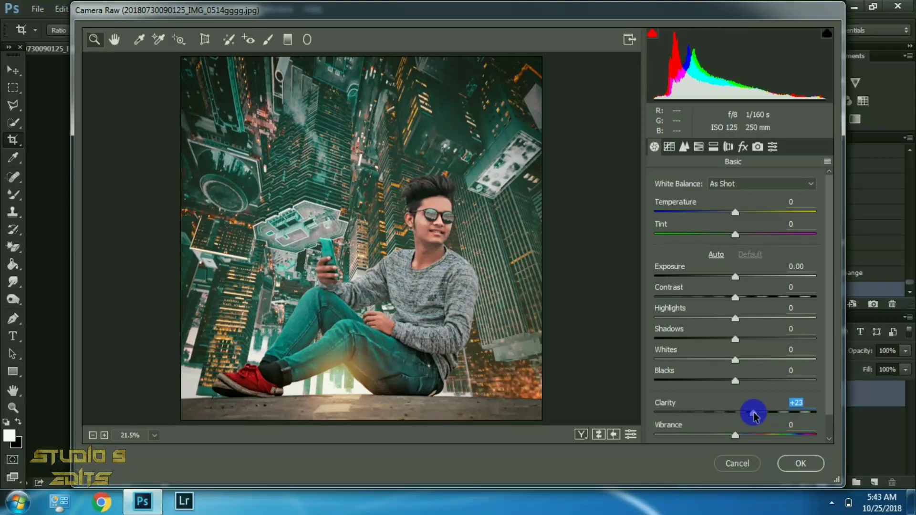
{"action": "left_click", "coordinate": [697, 147]}
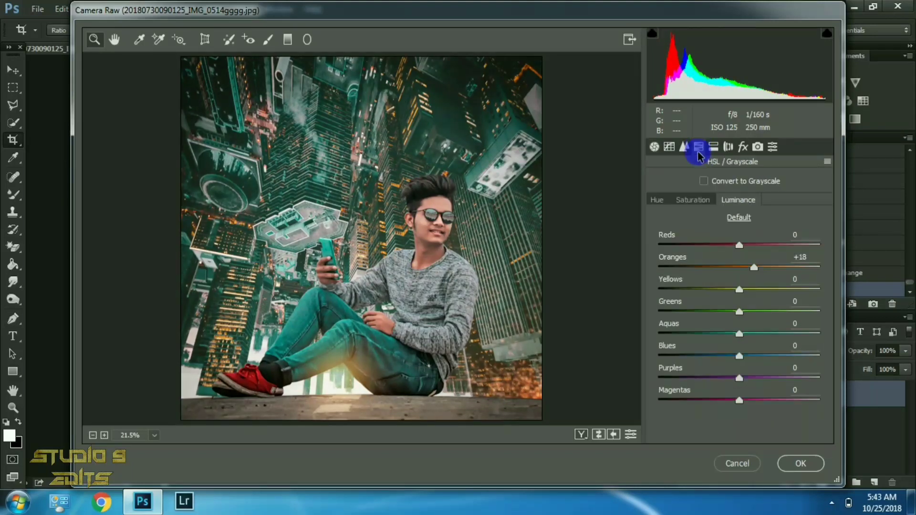
{"action": "left_click", "coordinate": [658, 199]}
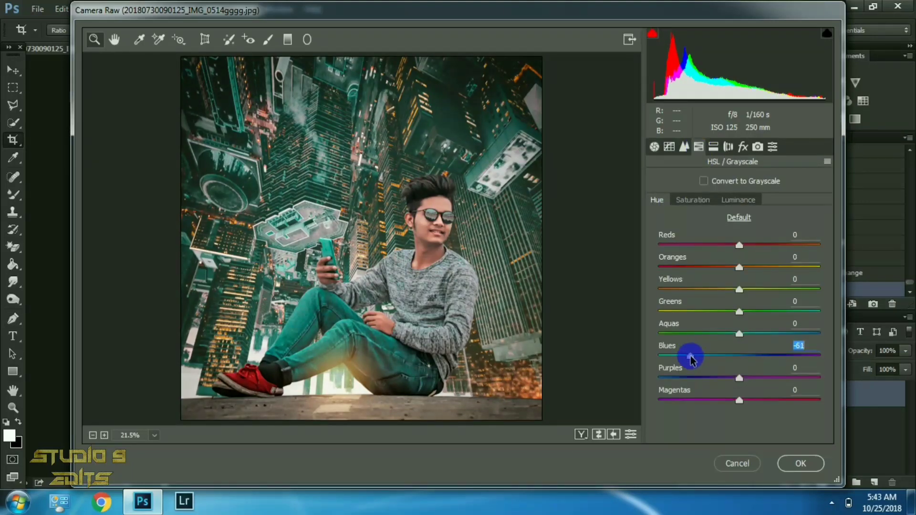
- Darken the picture's edges with a slight negative post-crop vignette and apply the Camera Raw adjustments
{"action": "left_click", "coordinate": [743, 147]}
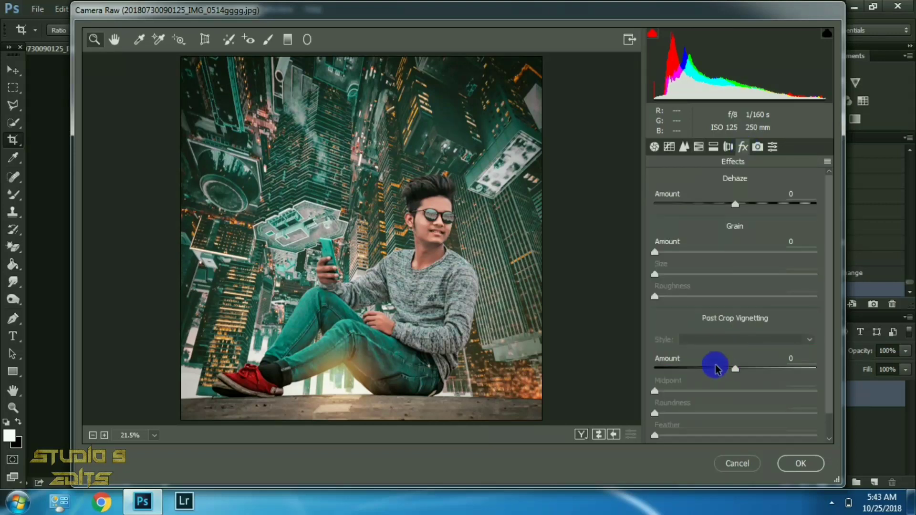
{"action": "left_click_drag", "start_coordinate": [715, 371], "coordinate": [736, 368]}
{"action": "left_click", "coordinate": [801, 464]}
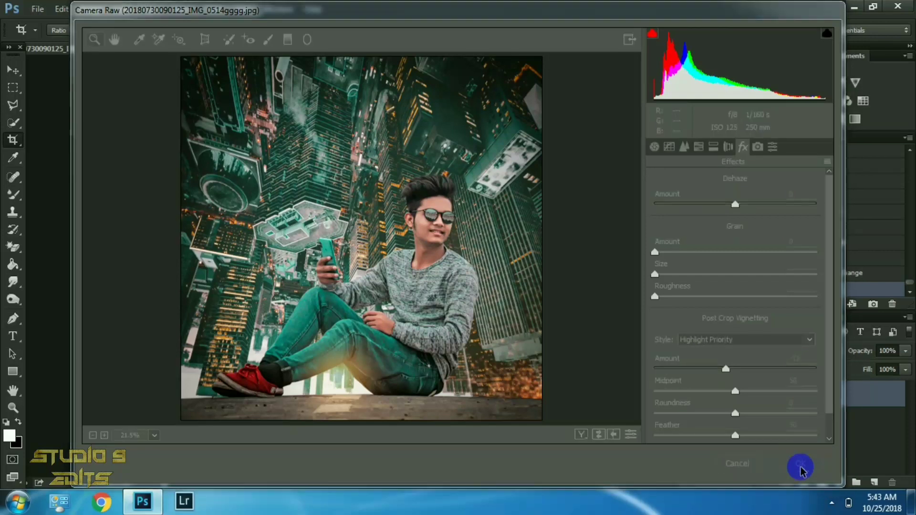